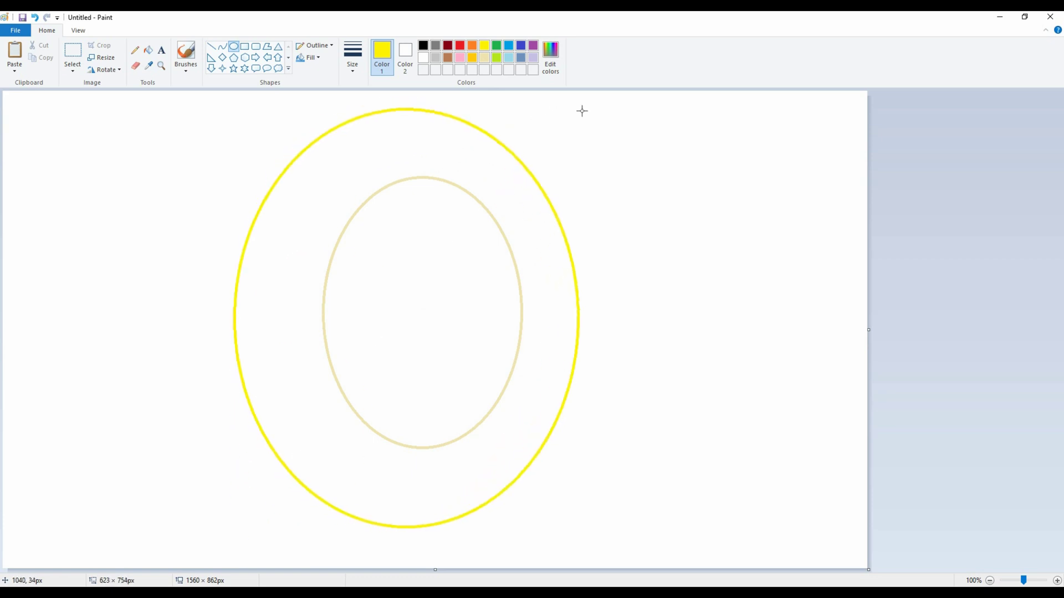
# Finish sizing the yellow ellipse and draw a larger lime ellipse around it, adjusted to surround it on all sides
pyautogui.moveTo(538, 205); pyautogui.dragTo(538, 207)
pyautogui.click(690, 194)
pyautogui.click(496, 57)
pyautogui.moveTo(153, 478)
pyautogui.mouseDown()
pyautogui.moveTo(591, 12)
pyautogui.moveTo(562, 12)
pyautogui.mouseUp()
pyautogui.moveTo(385, 289)
pyautogui.mouseDown()
pyautogui.moveTo(441, 393)
pyautogui.moveTo(424, 260)
pyautogui.mouseUp()
pyautogui.moveTo(618, 327); pyautogui.dragTo(638, 326)
pyautogui.moveTo(208, 327); pyautogui.dragTo(166, 327)
pyautogui.moveTo(638, 327); pyautogui.dragTo(649, 328)
# Draw a green ellipse around the lime one and stretch it well past the canvas's upper and lower edges
pyautogui.click(497, 45)
pyautogui.moveTo(149, 514); pyautogui.dragTo(608, 12)
pyautogui.moveTo(498, 360); pyautogui.dragTo(537, 432)
pyautogui.moveTo(646, 333); pyautogui.dragTo(708, 327)
pyautogui.moveTo(188, 334); pyautogui.dragTo(109, 331)
pyautogui.moveTo(415, 155); pyautogui.dragTo(394, 247)
pyautogui.moveTo(388, 175); pyautogui.dragTo(399, 55)
pyautogui.moveTo(465, 313); pyautogui.dragTo(487, 266)
pyautogui.moveTo(708, 319); pyautogui.dragTo(744, 316)
pyautogui.moveTo(111, 320); pyautogui.dragTo(54, 318)
# Mix a medium-dark green custom color and add it to the palette
pyautogui.click(550, 55)
pyautogui.moveTo(573, 243); pyautogui.dragTo(565, 228)
pyautogui.moveTo(649, 287); pyautogui.dragTo(649, 301)
pyautogui.click(430, 379)
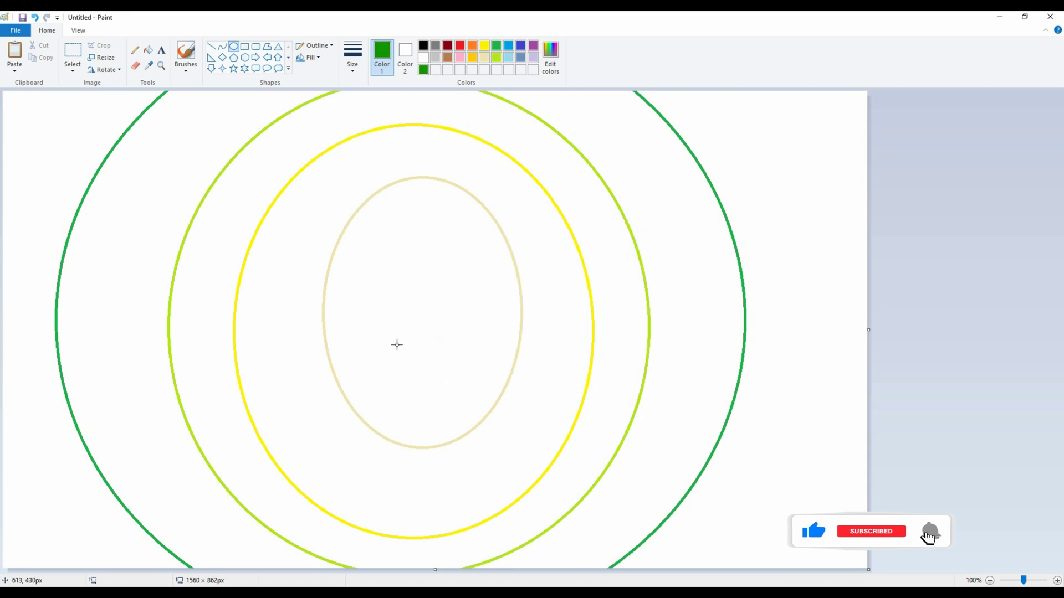
# Mix a second, darker bluish-green custom color for the outermost ellipse
pyautogui.click(148, 50)
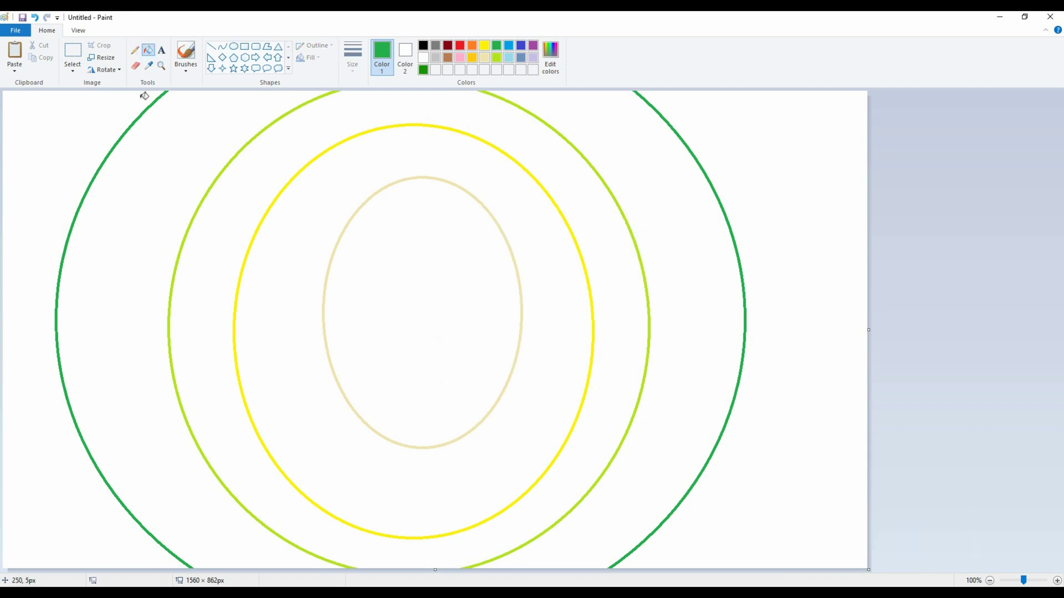
pyautogui.click(558, 52)
pyautogui.moveTo(648, 287); pyautogui.dragTo(648, 301)
pyautogui.click(429, 379)
# Draw an outermost ellipse in the darkest green around the others, moved and stretched to span the full canvas width
pyautogui.click(233, 46)
pyautogui.moveTo(32, 539); pyautogui.dragTo(848, 12)
pyautogui.moveTo(474, 339); pyautogui.dragTo(527, 159)
pyautogui.moveTo(495, 359); pyautogui.dragTo(495, 597)
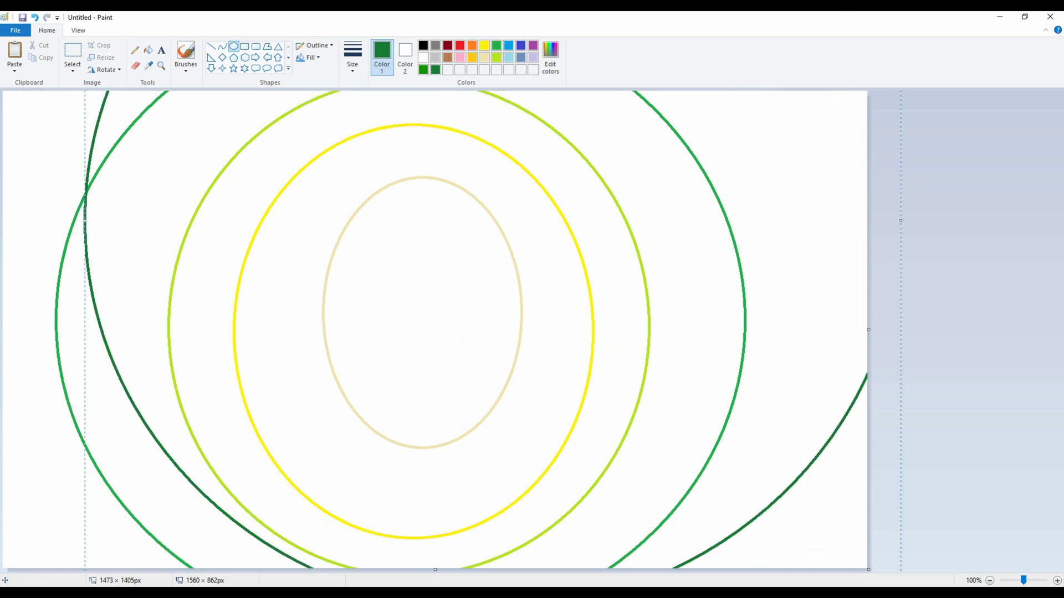
pyautogui.moveTo(448, 187); pyautogui.dragTo(383, 307)
pyautogui.moveTo(20, 338); pyautogui.dragTo(1, 338)
pyautogui.moveTo(835, 338); pyautogui.dragTo(864, 340)
pyautogui.click(996, 328)
# Fill the ring around the innermost ellipse with beige and the ring outside it with yellow
pyautogui.click(484, 57)
pyautogui.click(148, 50)
pyautogui.click(493, 177)
pyautogui.click(484, 45)
pyautogui.click(510, 136)
# Fill both sides of the next ring with green and both sides of the outermost ring with the medium-dark custom green
pyautogui.click(496, 45)
pyautogui.click(637, 166)
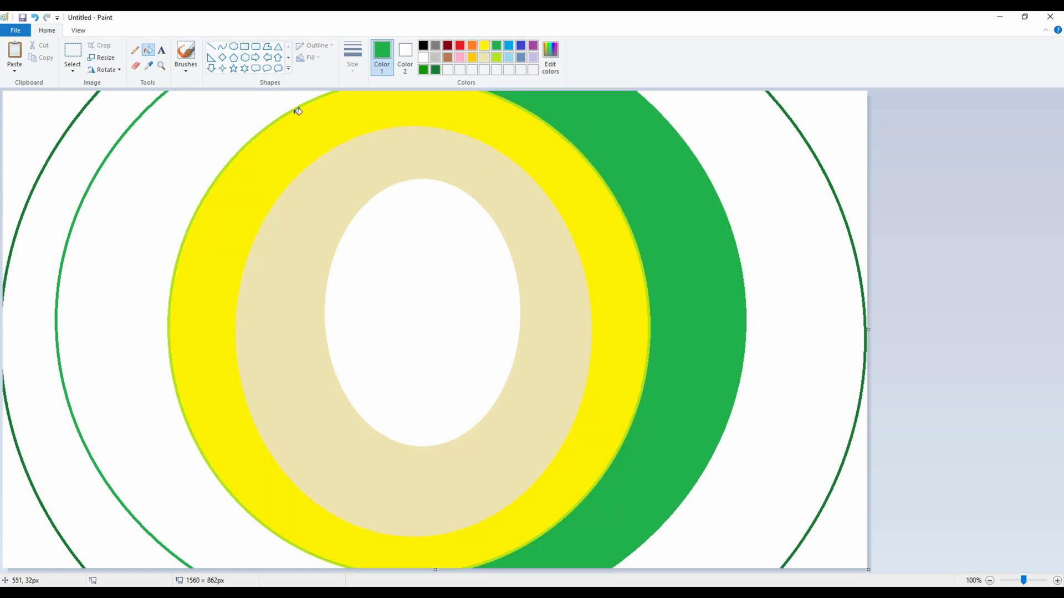
pyautogui.click(294, 107)
pyautogui.click(424, 71)
pyautogui.click(108, 124)
pyautogui.click(701, 164)
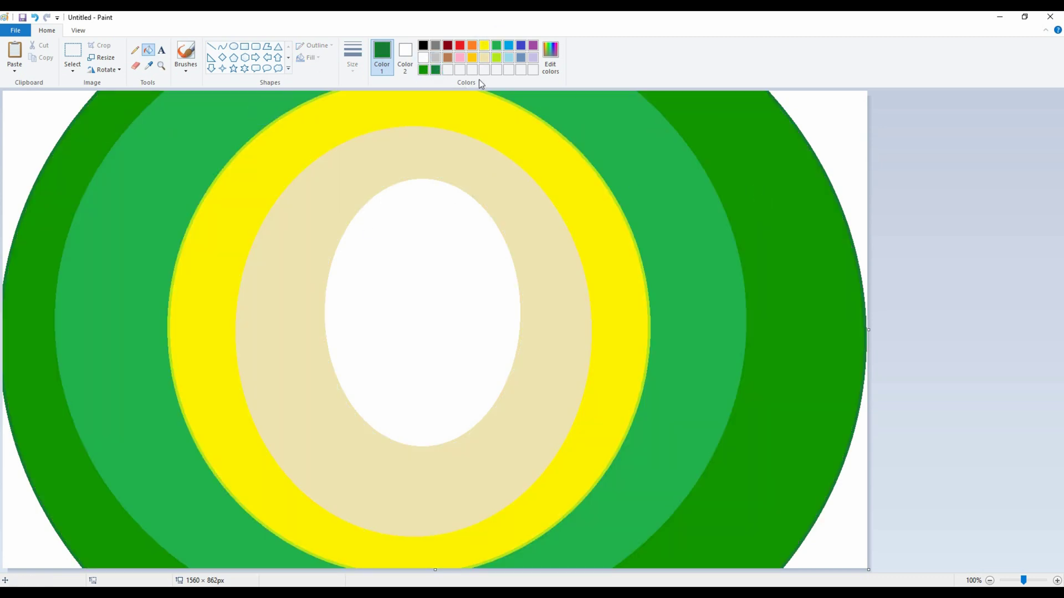
# Fill the remaining white canvas corners with the darkest custom green
pyautogui.click(836, 121)
pyautogui.click(9, 181)
pyautogui.click(22, 495)
# Enlarge the textured brush and paint darkest green along both sides of the outermost ring's edge
pyautogui.click(186, 51)
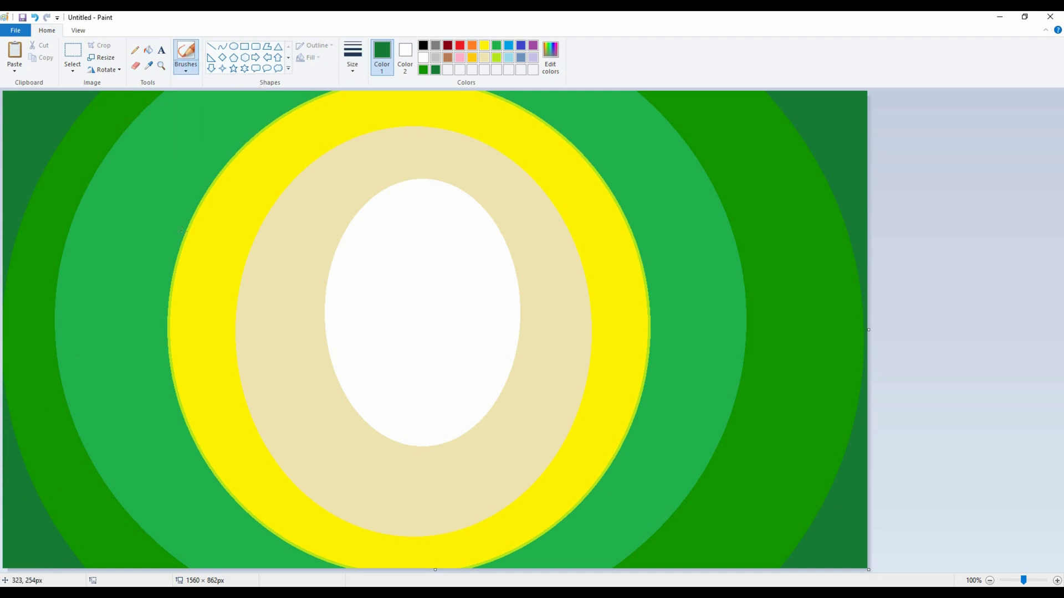
pyautogui.hotkey('ctrl', '+')
pyautogui.moveTo(98, 99)
pyautogui.mouseDown()
pyautogui.moveTo(30, 140)
pyautogui.moveTo(2, 249)
pyautogui.mouseUp()
pyautogui.moveTo(4, 346)
pyautogui.mouseDown()
pyautogui.moveTo(5, 397)
pyautogui.moveTo(35, 450)
pyautogui.moveTo(14, 434)
pyautogui.moveTo(9, 395)
pyautogui.moveTo(62, 533)
pyautogui.mouseUp()
pyautogui.moveTo(760, 102)
pyautogui.mouseDown()
pyautogui.moveTo(826, 197)
pyautogui.moveTo(803, 526)
pyautogui.mouseUp()
# Brush the medium-dark custom green along the outer edge of the green ring on both sides to blend the boundary
pyautogui.click(424, 69)
pyautogui.moveTo(164, 100)
pyautogui.mouseDown()
pyautogui.moveTo(145, 116)
pyautogui.moveTo(57, 340)
pyautogui.moveTo(89, 460)
pyautogui.moveTo(188, 565)
pyautogui.mouseUp()
pyautogui.moveTo(634, 99)
pyautogui.mouseDown()
pyautogui.moveTo(729, 250)
pyautogui.moveTo(720, 421)
pyautogui.moveTo(673, 516)
pyautogui.mouseUp()
pyautogui.moveTo(612, 556); pyautogui.dragTo(656, 516)
pyautogui.moveTo(732, 266)
pyautogui.mouseDown()
pyautogui.moveTo(733, 348)
pyautogui.moveTo(679, 493)
pyautogui.mouseUp()
pyautogui.moveTo(629, 115); pyautogui.dragTo(610, 95)
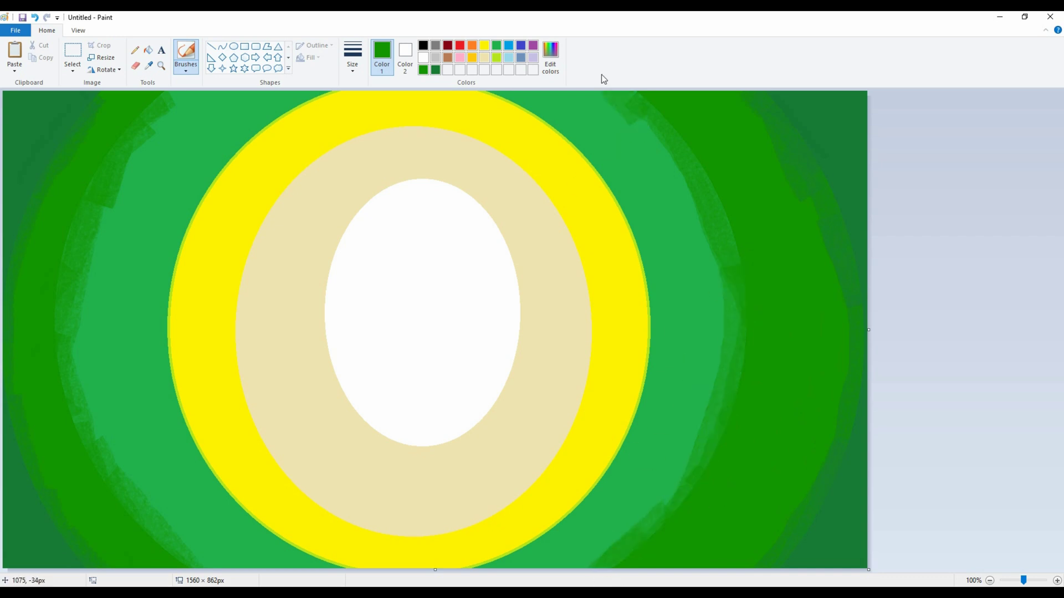
# Brush green around the yellow ring's outer edge and yellow around the beige ring's outer edge
pyautogui.click(496, 46)
pyautogui.moveTo(545, 124)
pyautogui.mouseDown()
pyautogui.moveTo(643, 333)
pyautogui.moveTo(623, 432)
pyautogui.moveTo(247, 145)
pyautogui.moveTo(185, 256)
pyautogui.moveTo(214, 451)
pyautogui.moveTo(332, 560)
pyautogui.mouseUp()
pyautogui.moveTo(630, 401)
pyautogui.mouseDown()
pyautogui.moveTo(546, 536)
pyautogui.moveTo(610, 404)
pyautogui.moveTo(598, 166)
pyautogui.mouseUp()
pyautogui.click(485, 46)
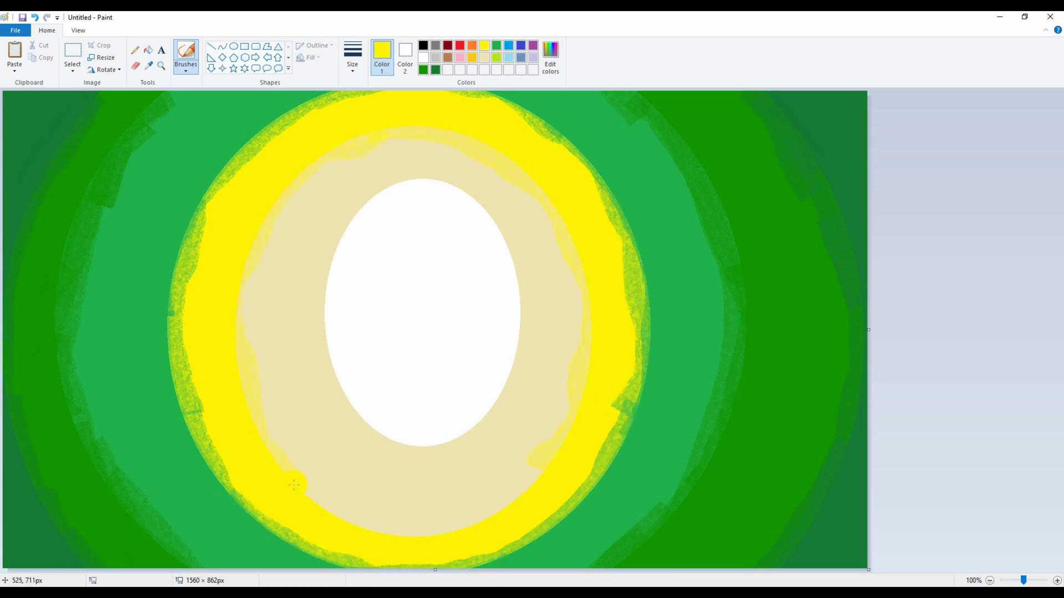
# Spray beige with the Airbrush along the boundary between the beige and yellow rings
pyautogui.click(485, 57)
pyautogui.click(197, 68)
pyautogui.click(259, 96)
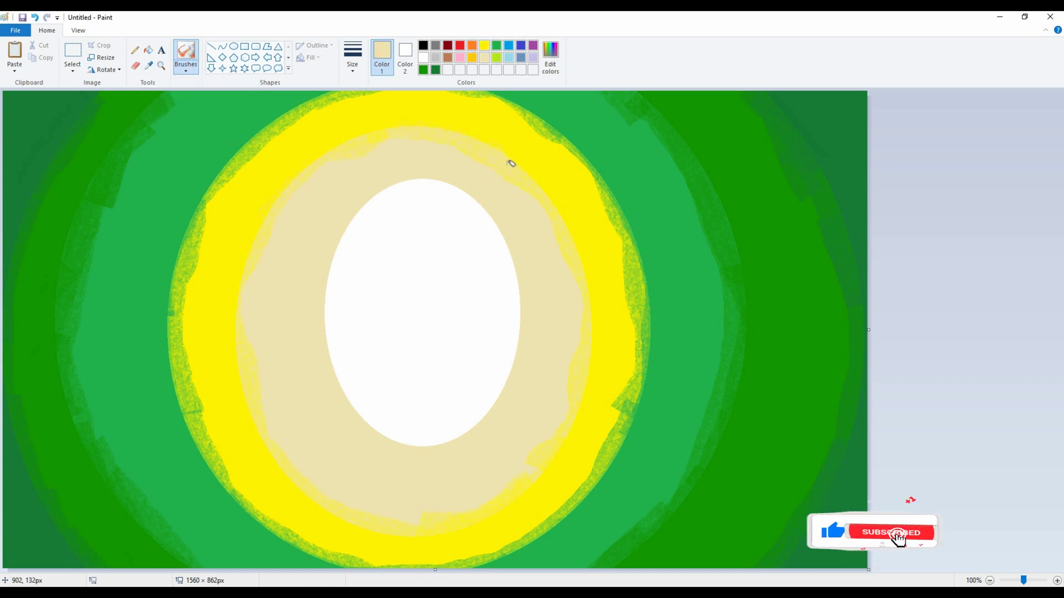
pyautogui.moveTo(233, 355); pyautogui.dragTo(254, 258)
# Spray yellow along the yellow ring's outer edge and green along the surrounding green ring's outer edge
pyautogui.click(484, 45)
pyautogui.moveTo(178, 246)
pyautogui.mouseDown()
pyautogui.moveTo(240, 161)
pyautogui.moveTo(304, 118)
pyautogui.moveTo(285, 126)
pyautogui.moveTo(188, 316)
pyautogui.moveTo(195, 407)
pyautogui.moveTo(263, 526)
pyautogui.mouseUp()
pyautogui.moveTo(504, 102)
pyautogui.mouseDown()
pyautogui.moveTo(603, 190)
pyautogui.moveTo(650, 354)
pyautogui.moveTo(607, 449)
pyautogui.moveTo(560, 500)
pyautogui.moveTo(497, 547)
pyautogui.mouseUp()
pyautogui.click(496, 46)
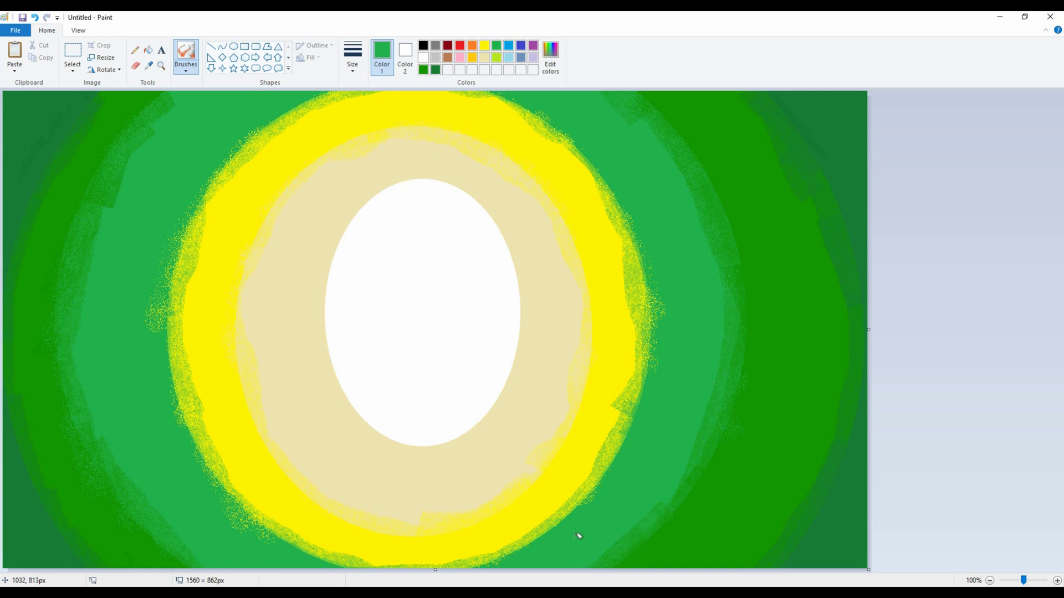
# Squash the image to a width of 12 pixels without keeping the aspect ratio
pyautogui.click(101, 57)
pyautogui.click(122, 98)
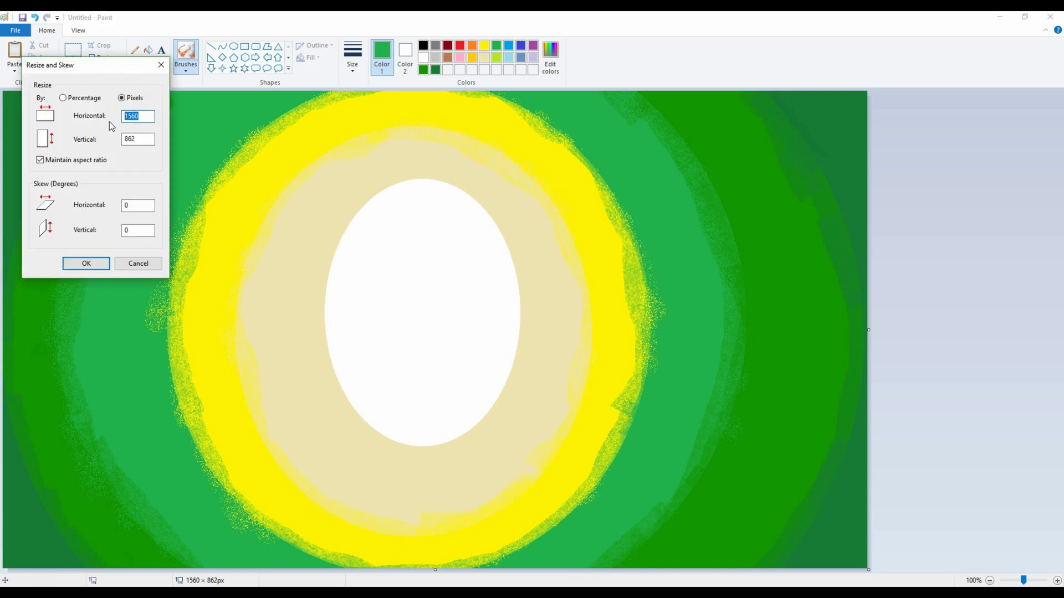
pyautogui.doubleClick(123, 118)
pyautogui.write('12')
pyautogui.press('Return')
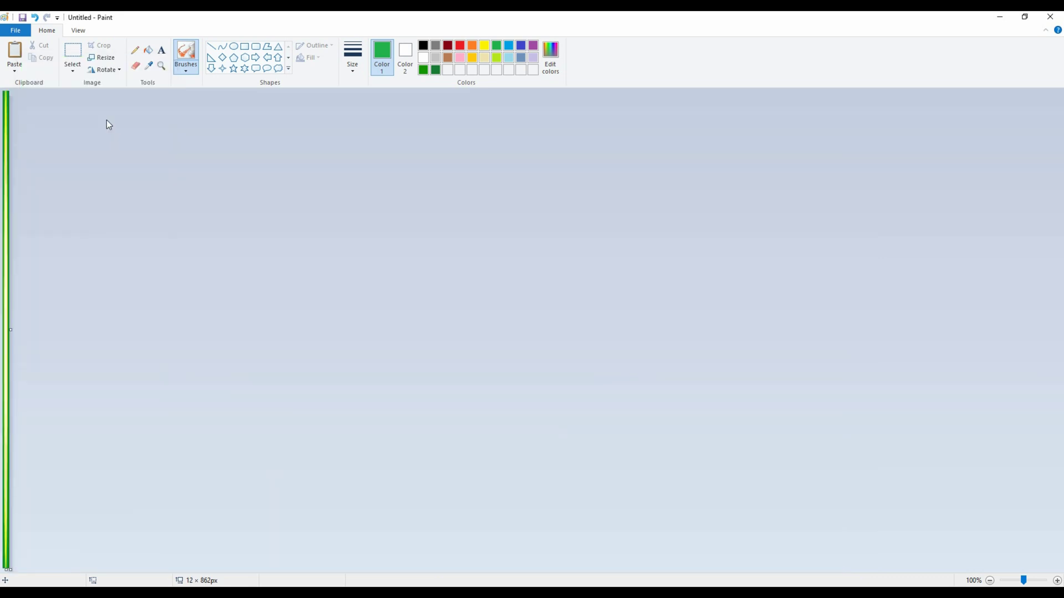
# Stretch the image to a width of 1650 pixels without keeping the aspect ratio
pyautogui.click(101, 57)
pyautogui.click(122, 97)
pyautogui.doubleClick(129, 116)
pyautogui.write('1650')
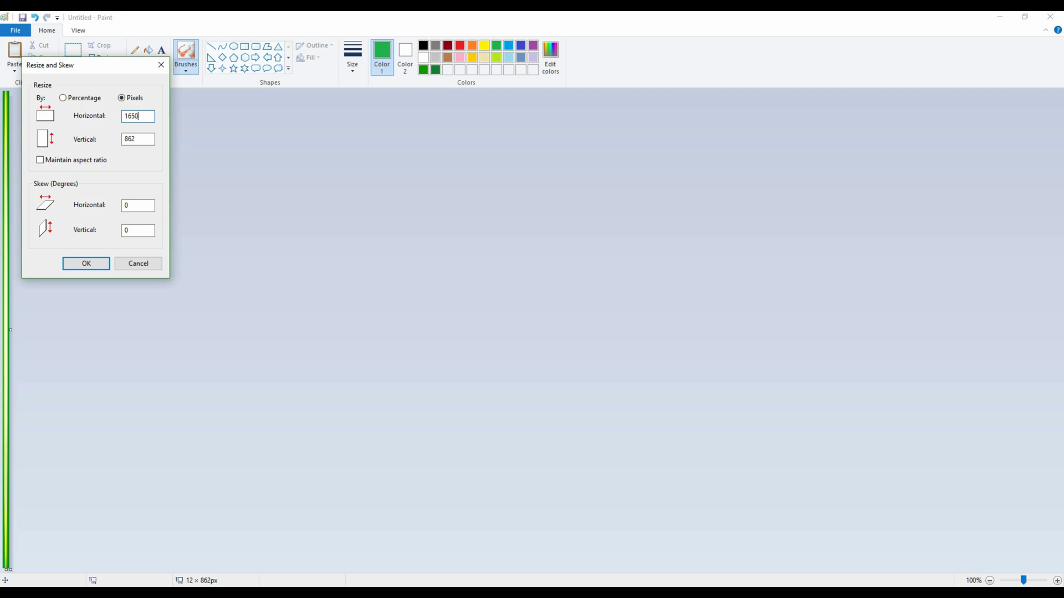
pyautogui.press('Return')
# Squash the image height to 5 pixels and stretch it back to 862 pixels to blur the background
pyautogui.click(101, 57)
pyautogui.click(122, 97)
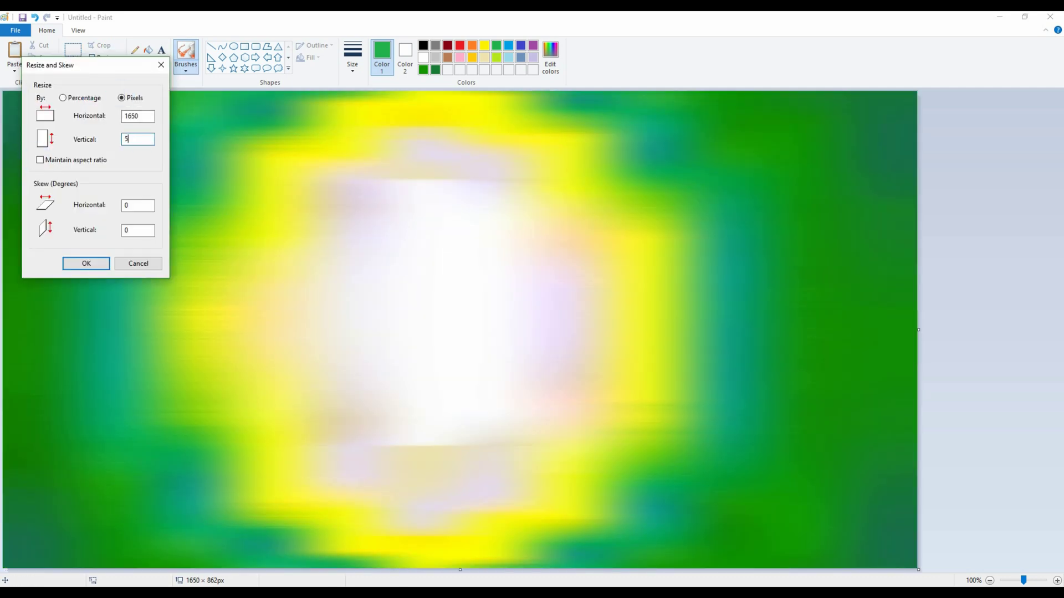
pyautogui.write('5')
pyautogui.press('Return')
pyautogui.click(101, 58)
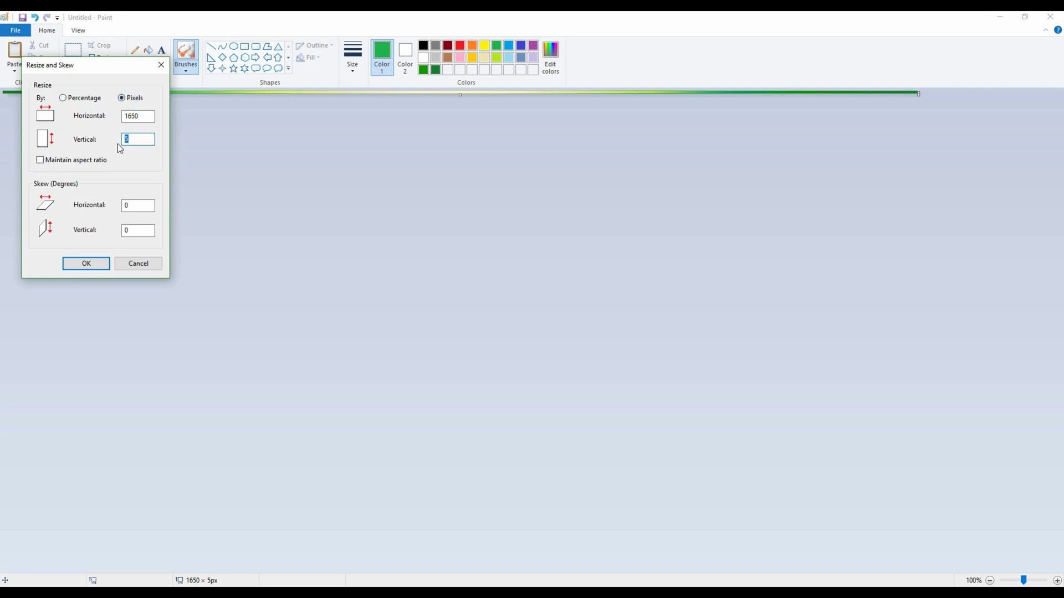
pyautogui.press('Return')
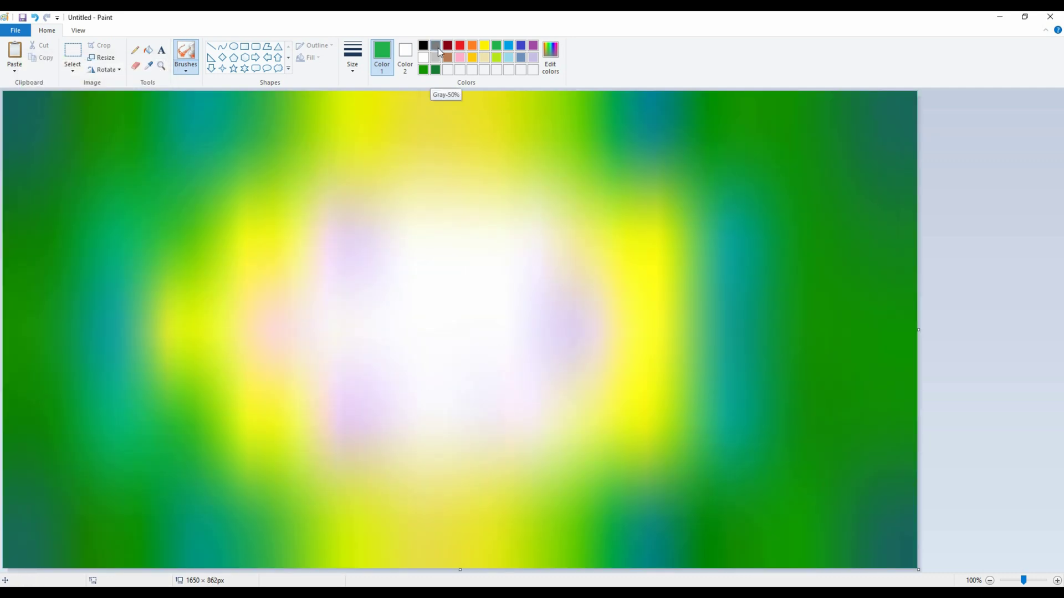
# Draw two pairs of narrow black lines spreading from near the image center down to the lower canvas edge as perspective rails
pyautogui.click(211, 46)
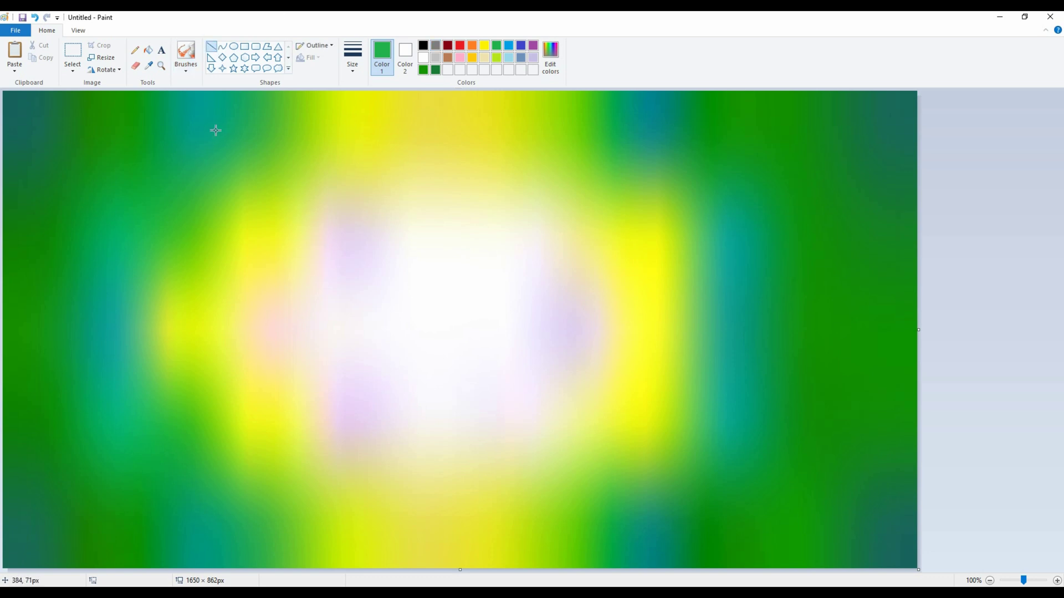
pyautogui.click(423, 45)
pyautogui.moveTo(392, 333)
pyautogui.mouseDown()
pyautogui.moveTo(157, 570)
pyautogui.moveTo(247, 571)
pyautogui.mouseUp()
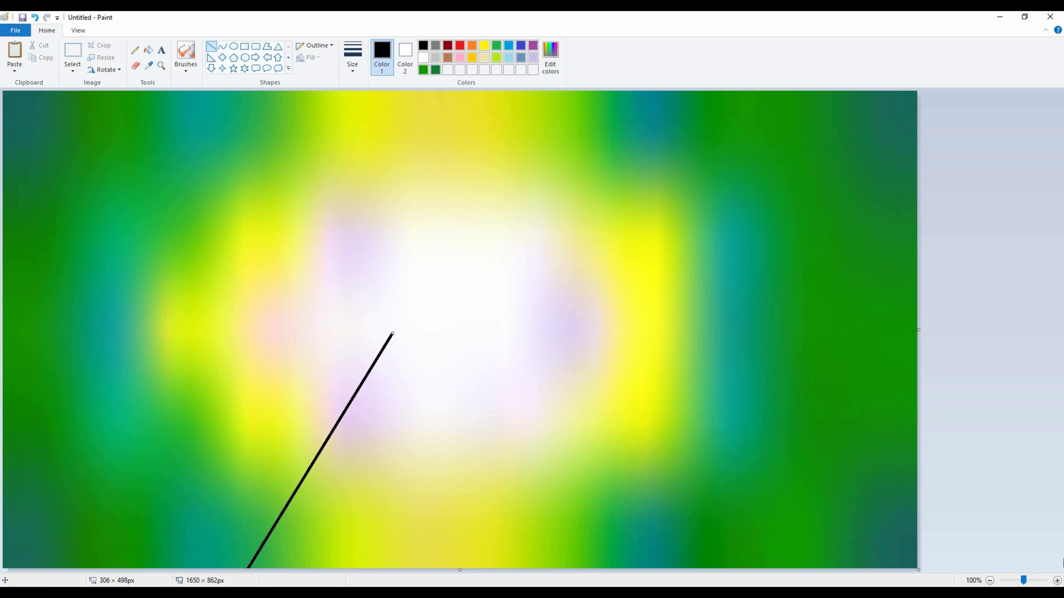
pyautogui.moveTo(458, 335)
pyautogui.mouseDown()
pyautogui.moveTo(475, 391)
pyautogui.moveTo(572, 571)
pyautogui.moveTo(549, 570)
pyautogui.moveTo(450, 327)
pyautogui.moveTo(327, 380)
pyautogui.moveTo(231, 573)
pyautogui.mouseUp()
pyautogui.moveTo(448, 330); pyautogui.dragTo(571, 570)
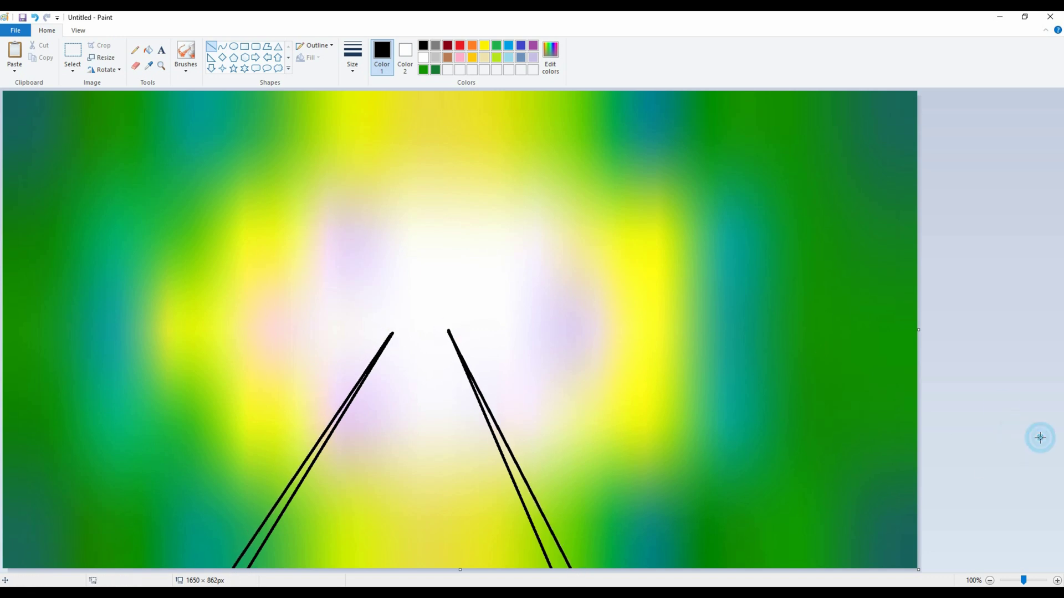
# Fill the upper gap between the lines of both rails with black using the plain Brush
pyautogui.click(186, 71)
pyautogui.click(185, 86)
pyautogui.click(364, 375)
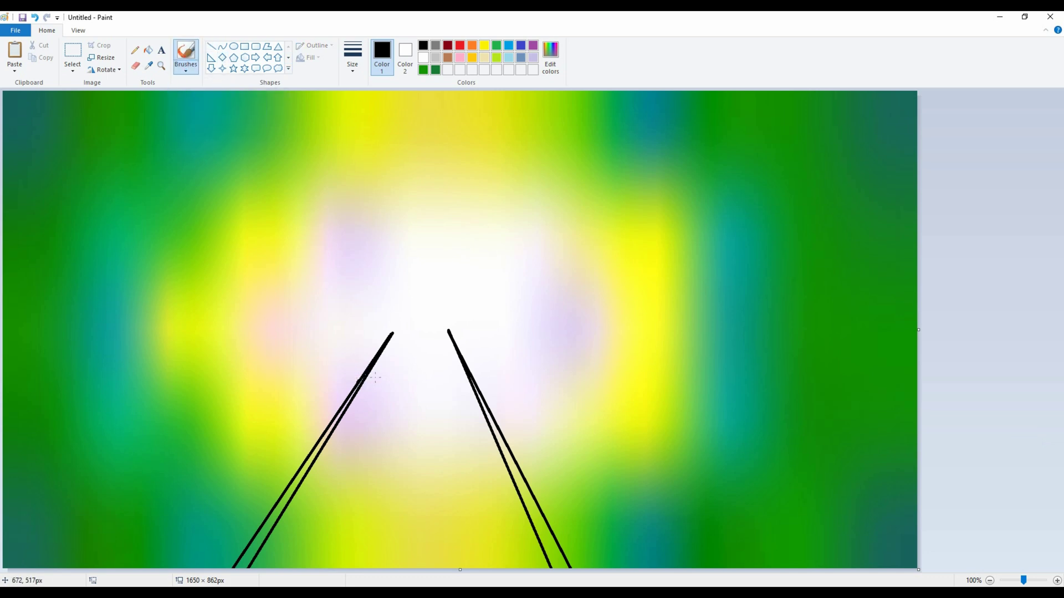
pyautogui.moveTo(351, 394); pyautogui.dragTo(337, 417)
pyautogui.moveTo(491, 433)
pyautogui.mouseDown()
pyautogui.moveTo(487, 412)
pyautogui.moveTo(504, 461)
pyautogui.mouseUp()
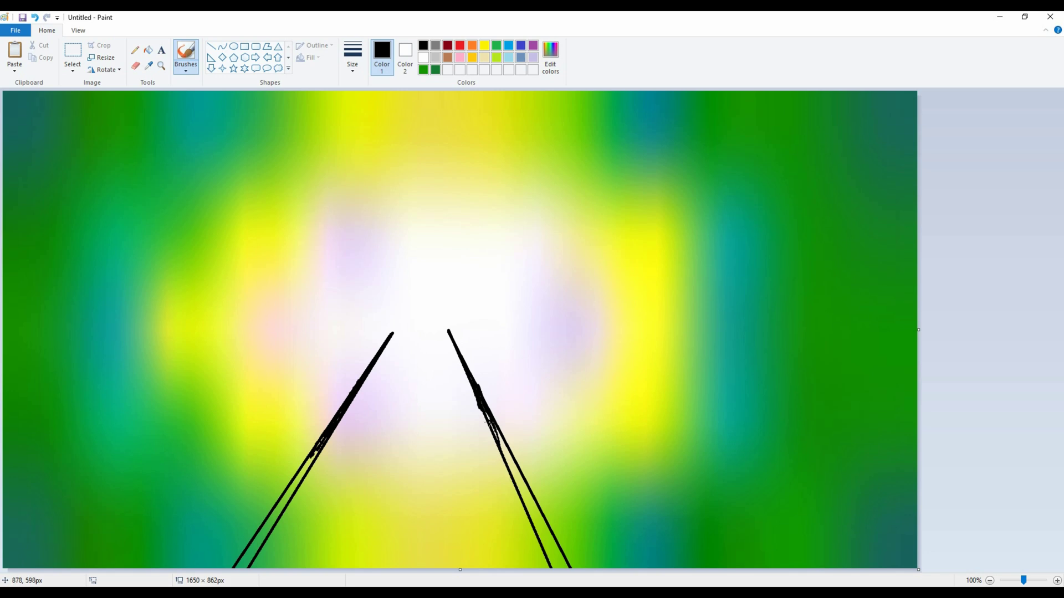
# Paint the lower part of both rails solid black down to the canvas edge, undoing stray strokes
pyautogui.moveTo(513, 465); pyautogui.dragTo(541, 524)
pyautogui.moveTo(551, 571); pyautogui.dragTo(566, 557)
pyautogui.hotkey('ctrl', 'z')
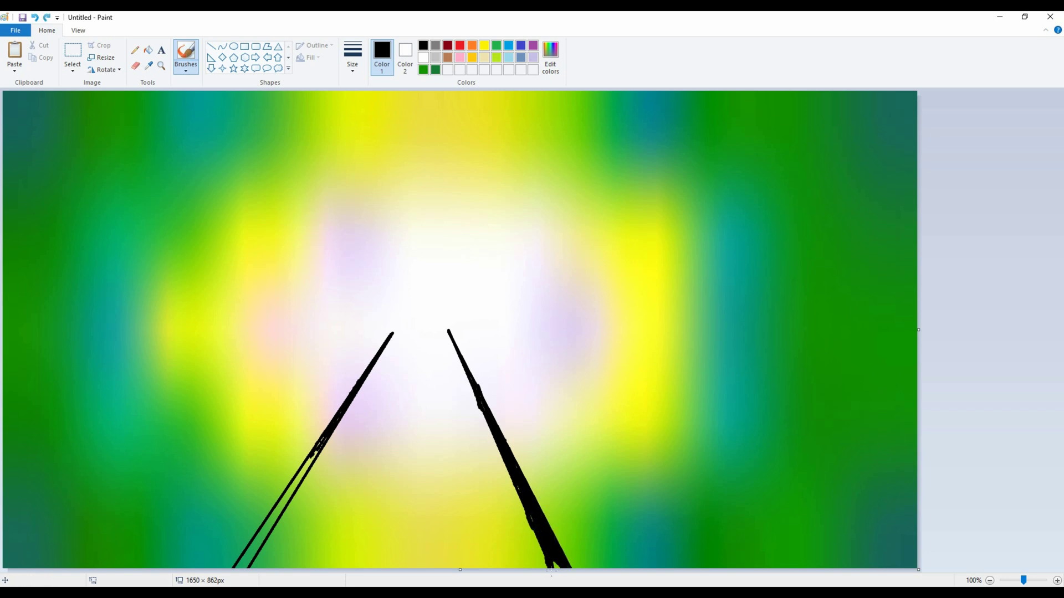
pyautogui.moveTo(319, 446); pyautogui.dragTo(229, 568)
pyautogui.hotkey('ctrl', 'z')
pyautogui.moveTo(310, 456); pyautogui.dragTo(264, 526)
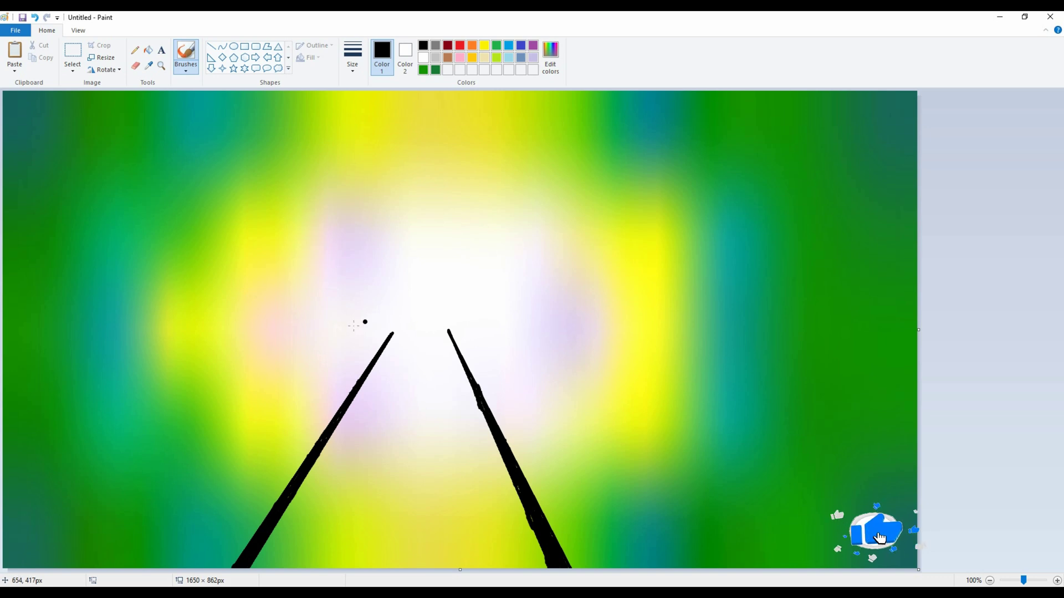
# Draw a tapered polygon about 324 × 450 px over the left rail with black outline and solid black fill
pyautogui.click(267, 46)
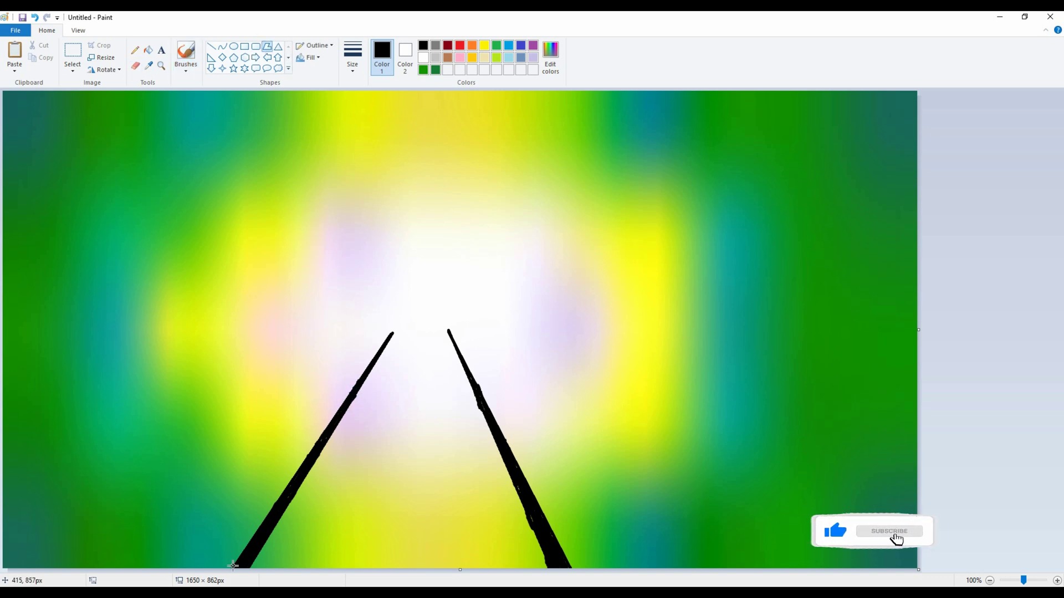
pyautogui.moveTo(216, 566); pyautogui.dragTo(348, 374)
pyautogui.doubleClick(394, 331)
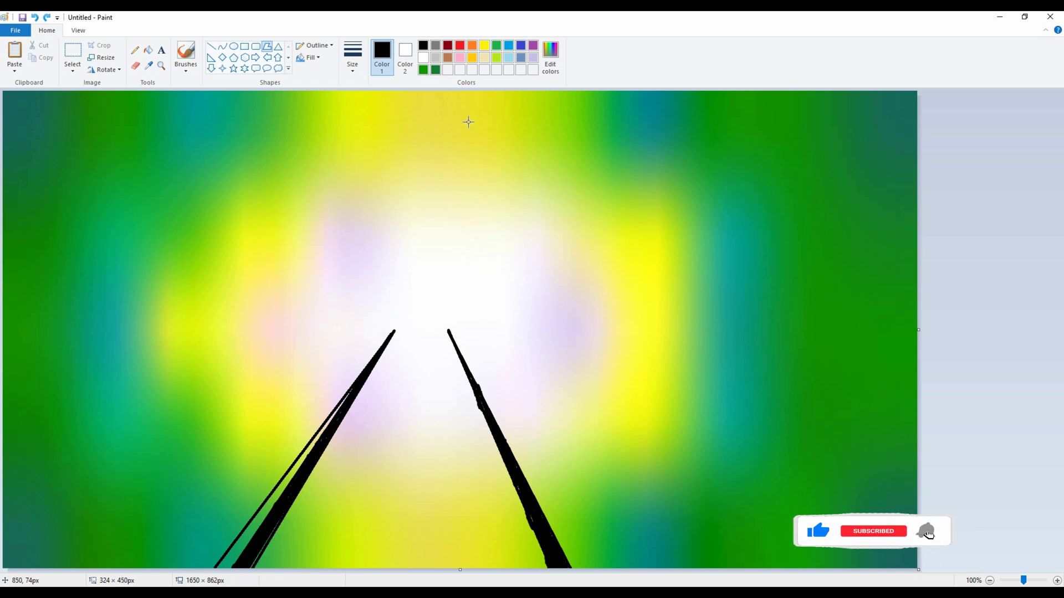
pyautogui.click(405, 55)
pyautogui.click(423, 45)
pyautogui.click(310, 57)
pyautogui.click(322, 87)
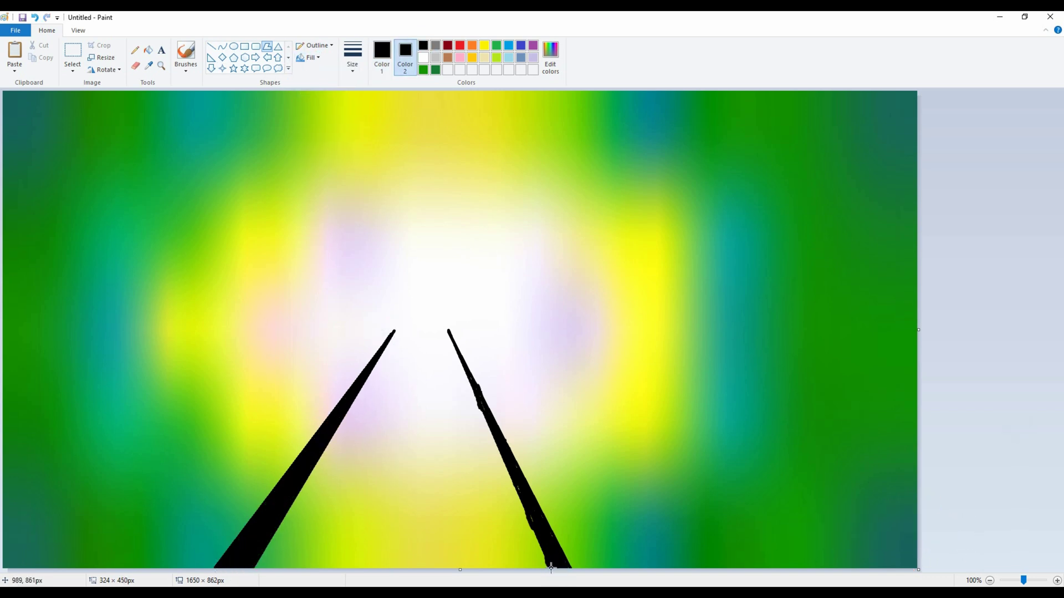
# Cover the right rail with solid black tapered polygons to widen it and smooth its edges
pyautogui.click(442, 327)
pyautogui.doubleClick(583, 573)
pyautogui.press('Right')
pyautogui.press('Right')
pyautogui.press('Right')
pyautogui.press('Right')
pyautogui.press('Right')
pyautogui.click(456, 322)
pyautogui.moveTo(446, 328); pyautogui.dragTo(553, 583)
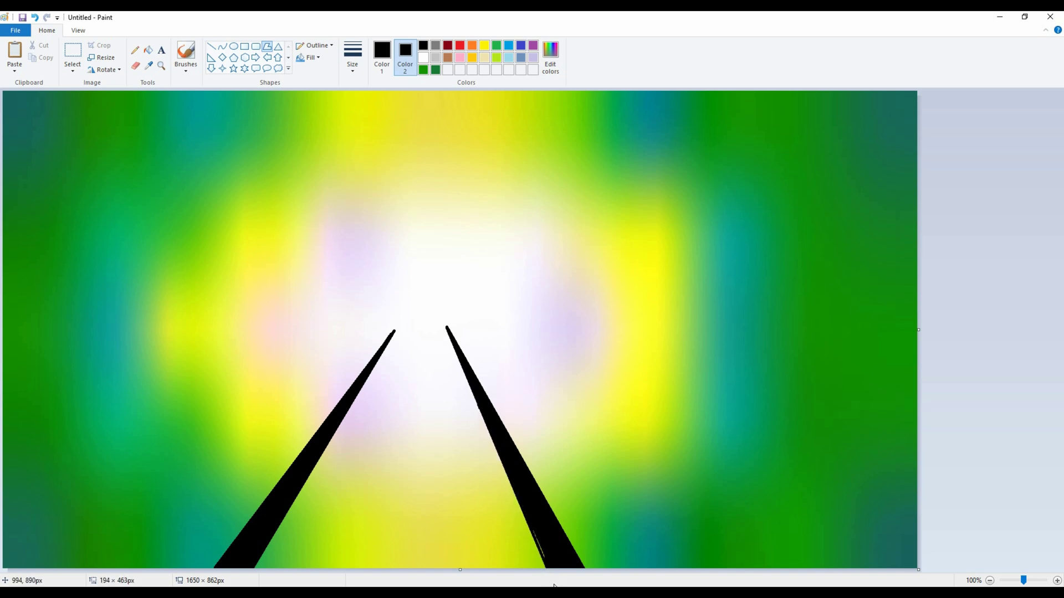
# Patch the gaps along the lower inner edge of the right rail with black shapes and lines, undoing the last stroke
pyautogui.moveTo(526, 513); pyautogui.dragTo(540, 536)
pyautogui.click(1061, 491)
pyautogui.click(211, 46)
pyautogui.click(535, 502)
pyautogui.moveTo(516, 496); pyautogui.dragTo(543, 556)
pyautogui.hotkey('ctrl', 'z')
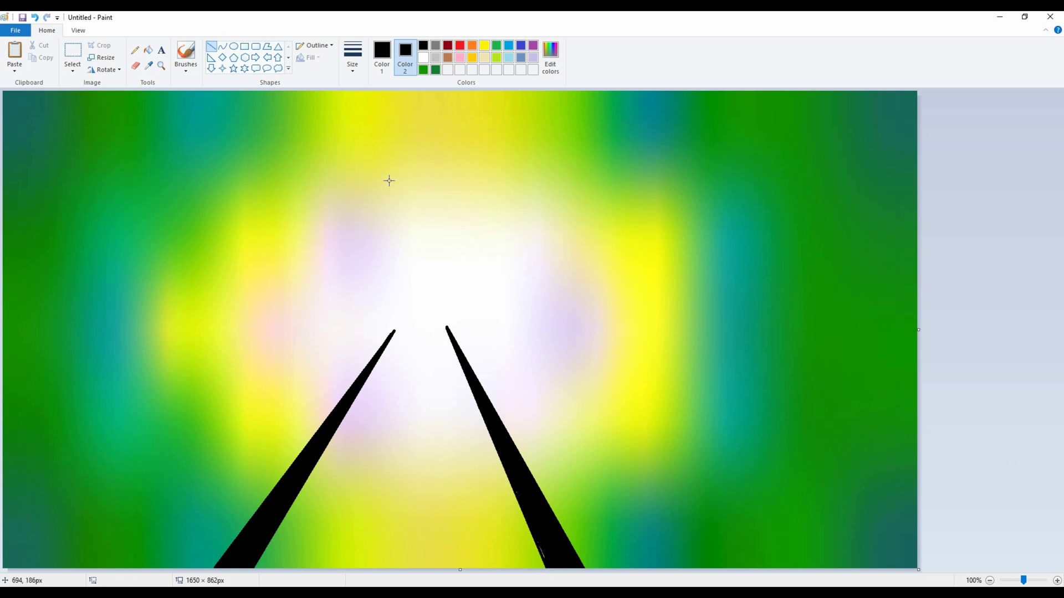
# Sample a pale cream from the path and sketch pencil strokes across its upper part, between the rails
pyautogui.click(148, 66)
pyautogui.click(415, 447)
pyautogui.click(134, 50)
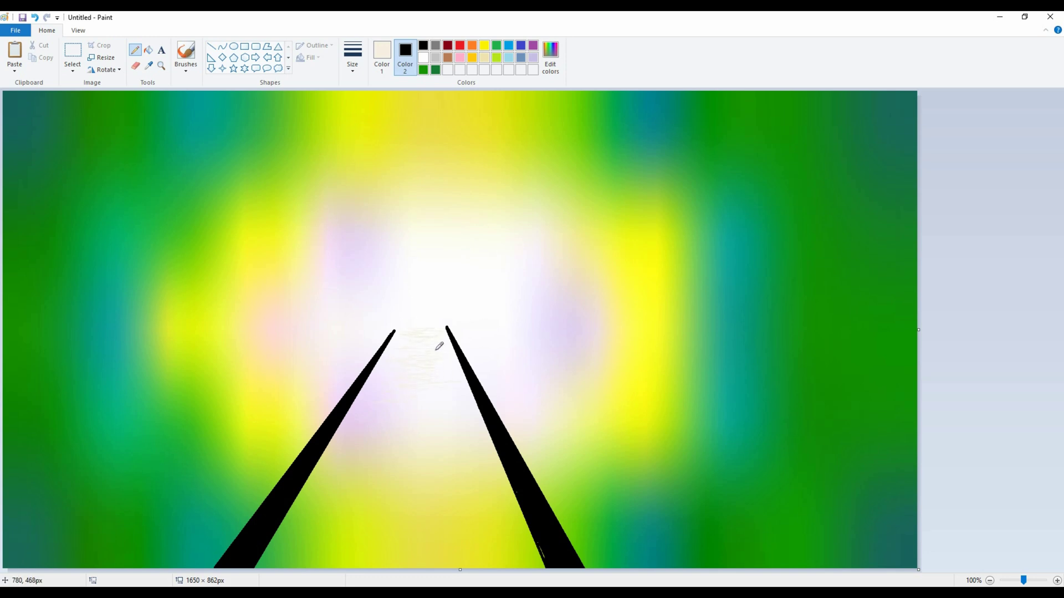
pyautogui.hotkey('ctrl', 'z')
pyautogui.moveTo(401, 362); pyautogui.dragTo(440, 367)
pyautogui.moveTo(398, 378)
pyautogui.mouseDown()
pyautogui.moveTo(441, 375)
pyautogui.moveTo(440, 425)
pyautogui.mouseUp()
pyautogui.moveTo(367, 429); pyautogui.dragTo(418, 411)
pyautogui.moveTo(387, 395)
pyautogui.mouseDown()
pyautogui.moveTo(444, 378)
pyautogui.moveTo(434, 334)
pyautogui.mouseUp()
# Extend the cream pencil hatching down the lower inner sides of both rails to the canvas edge
pyautogui.moveTo(357, 416)
pyautogui.mouseDown()
pyautogui.moveTo(368, 391)
pyautogui.moveTo(458, 418)
pyautogui.moveTo(344, 433)
pyautogui.moveTo(333, 441)
pyautogui.moveTo(342, 460)
pyautogui.mouseUp()
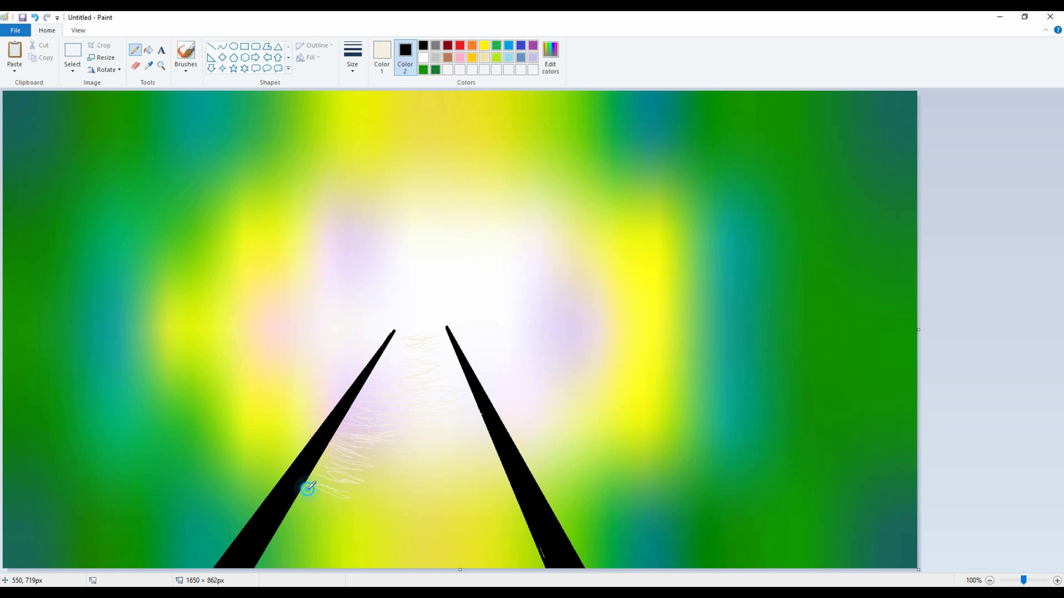
pyautogui.moveTo(296, 540)
pyautogui.mouseDown()
pyautogui.moveTo(273, 542)
pyautogui.moveTo(277, 554)
pyautogui.moveTo(264, 562)
pyautogui.moveTo(306, 565)
pyautogui.mouseUp()
pyautogui.moveTo(448, 421)
pyautogui.mouseDown()
pyautogui.moveTo(479, 421)
pyautogui.moveTo(525, 553)
pyautogui.mouseUp()
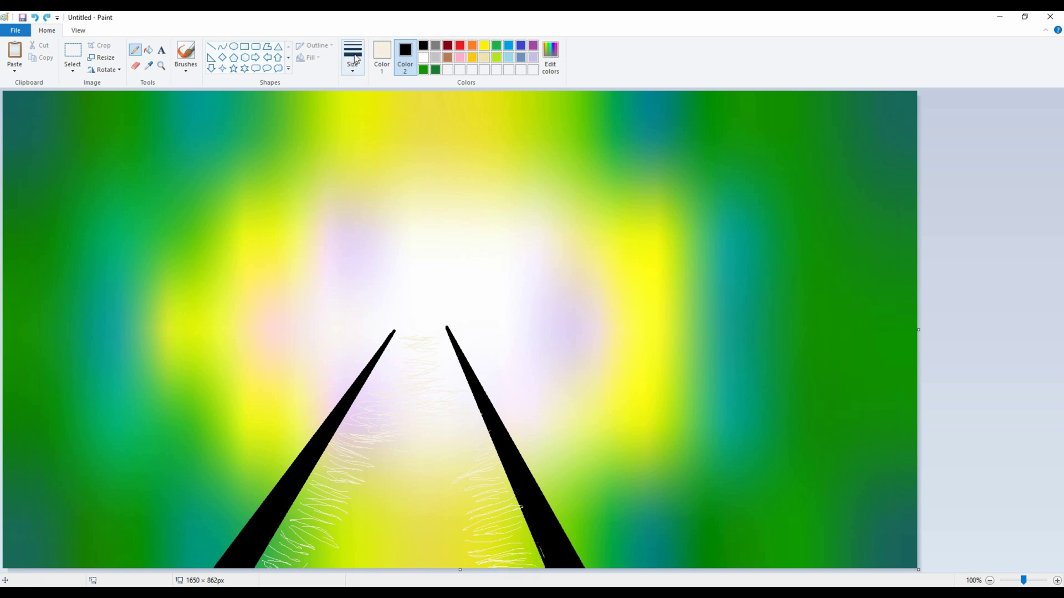
# Sample yellow from the lower path and hatch pencil strokes across the path's middle
pyautogui.click(148, 68)
pyautogui.click(406, 520)
pyautogui.moveTo(406, 521)
pyautogui.mouseDown()
pyautogui.moveTo(439, 453)
pyautogui.moveTo(421, 482)
pyautogui.mouseUp()
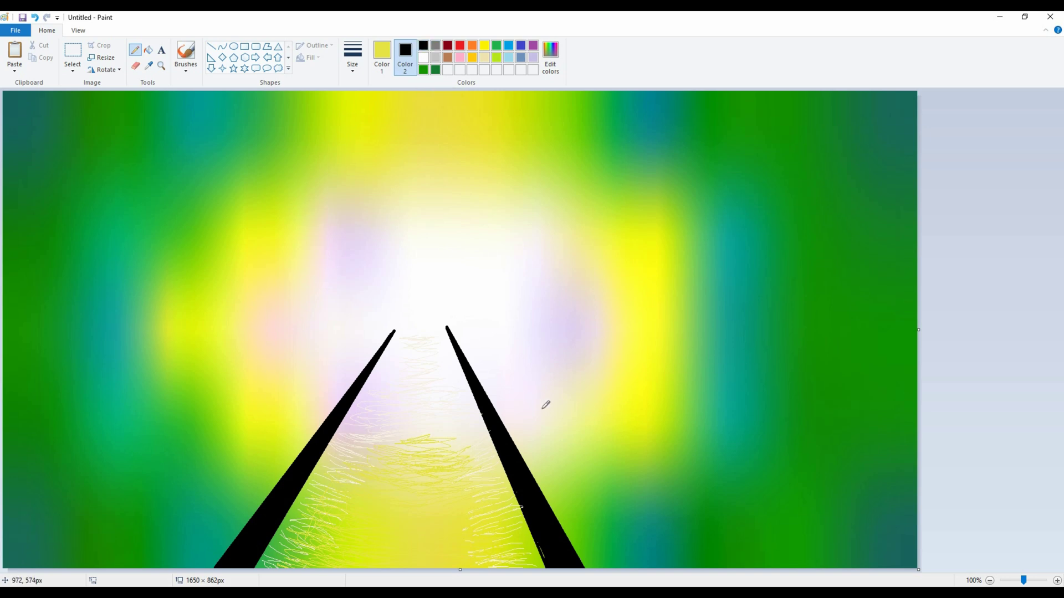
# Draw short vertical black posts about 55 px tall at the far ends of both rails with the Line tool
pyautogui.click(382, 53)
pyautogui.click(422, 45)
pyautogui.click(211, 46)
pyautogui.moveTo(392, 299); pyautogui.dragTo(392, 330)
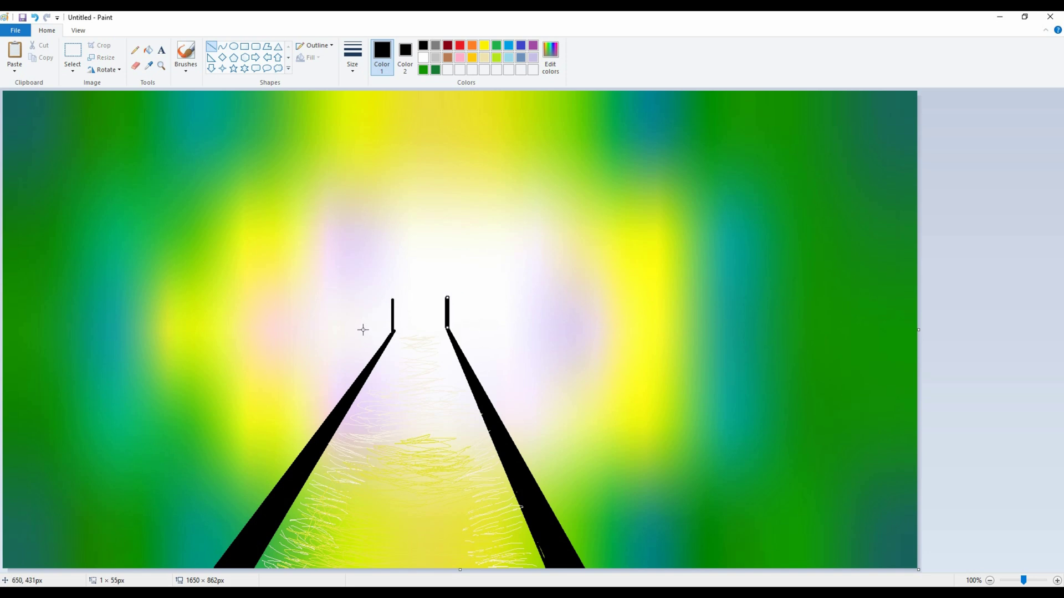
# Draw taller vertical black posts farther down both rails, plus a longer one nearer the front of the left rail
pyautogui.moveTo(357, 290)
pyautogui.mouseDown()
pyautogui.moveTo(359, 349)
pyautogui.moveTo(374, 380)
pyautogui.mouseUp()
pyautogui.moveTo(485, 283)
pyautogui.mouseDown()
pyautogui.moveTo(499, 391)
pyautogui.moveTo(485, 402)
pyautogui.mouseUp()
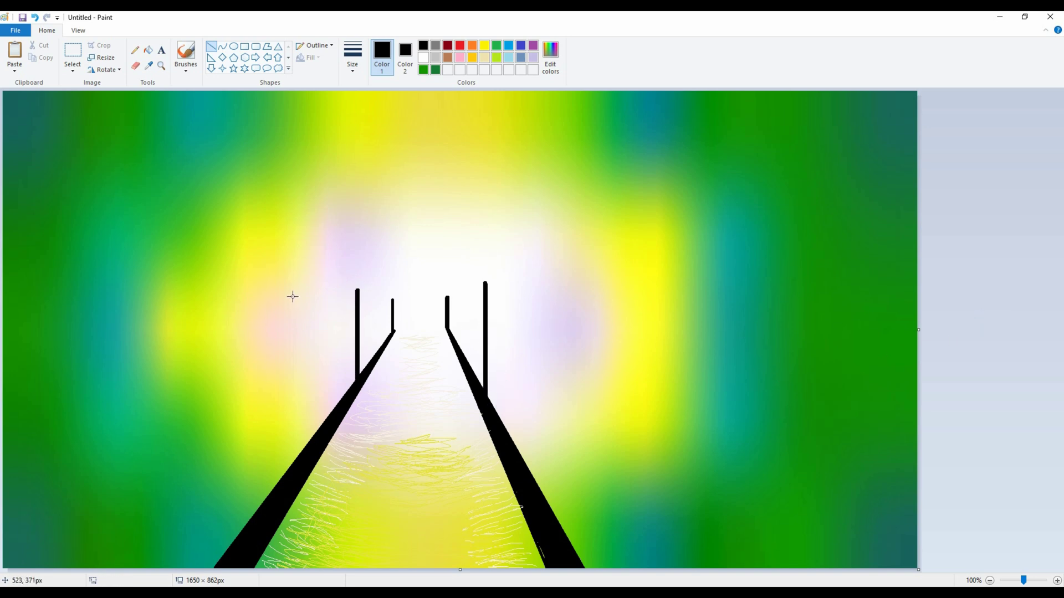
pyautogui.moveTo(292, 297)
pyautogui.mouseDown()
pyautogui.moveTo(317, 442)
pyautogui.moveTo(291, 471)
pyautogui.mouseUp()
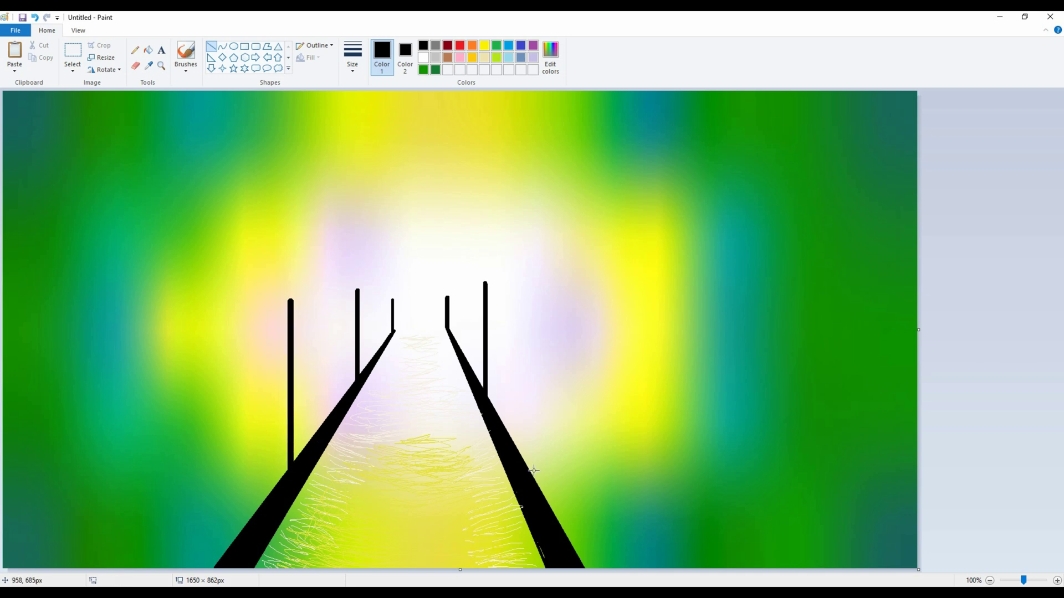
# Draw a vertical black post on the lower part of the right rail and a thicker one at the front of the left rail
pyautogui.moveTo(530, 472); pyautogui.dragTo(521, 314)
pyautogui.click(721, 433)
pyautogui.moveTo(186, 345); pyautogui.dragTo(186, 587)
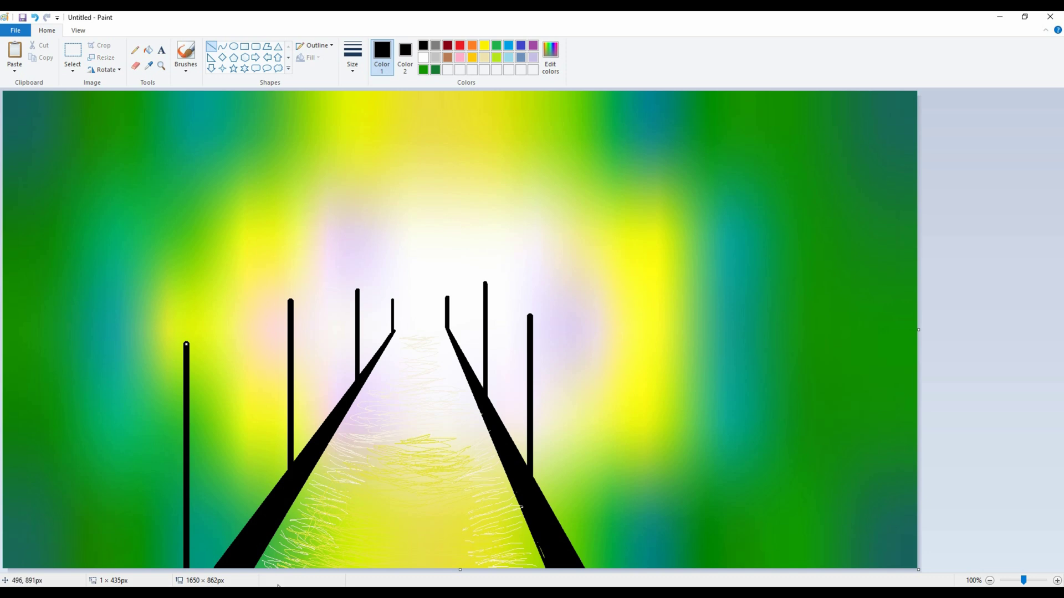
pyautogui.hotkey('ctrl', 'z')
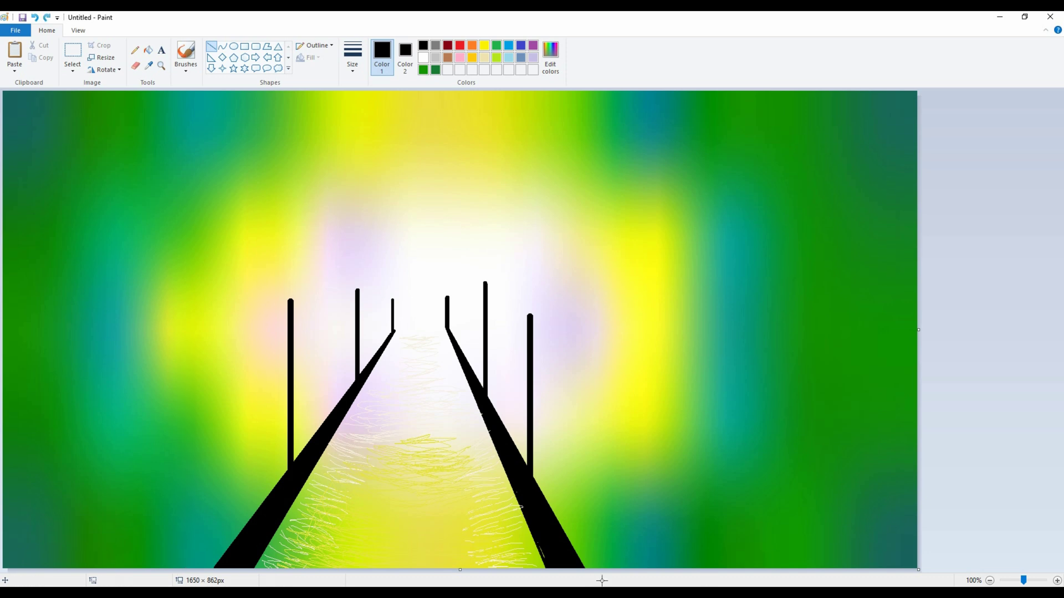
pyautogui.moveTo(216, 568); pyautogui.dragTo(212, 368)
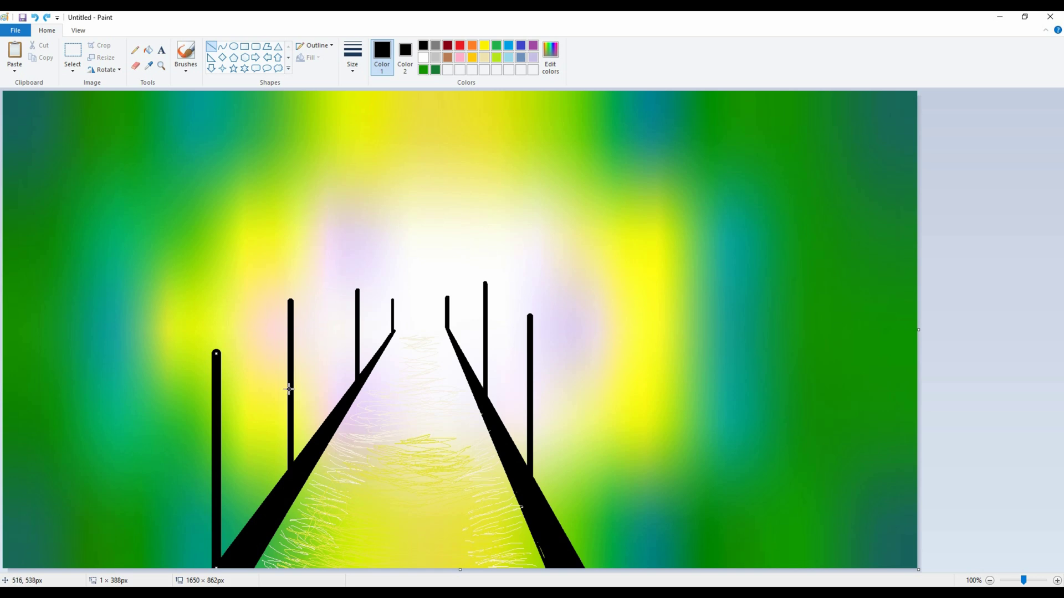
pyautogui.moveTo(216, 353)
pyautogui.mouseDown()
pyautogui.moveTo(223, 311)
pyautogui.moveTo(204, 577)
pyautogui.moveTo(221, 579)
pyautogui.mouseUp()
pyautogui.hotkey('ctrl', 'z')
pyautogui.press('Right')
pyautogui.press('Right')
pyautogui.press('Right')
# Draw a thick vertical black post about 474 px tall and place it at the front end of the right rail
pyautogui.moveTo(639, 316); pyautogui.dragTo(622, 580)
pyautogui.press('Left')
pyautogui.press('Left')
pyautogui.press('Left')
pyautogui.press('Left')
pyautogui.press('Left')
pyautogui.press('Left')
pyautogui.press('Left')
pyautogui.press('Left')
pyautogui.press('Left')
pyautogui.press('Left')
pyautogui.press('Left')
pyautogui.press('Left')
pyautogui.press('Left')
pyautogui.press('Left')
pyautogui.press('Left')
pyautogui.press('Left')
pyautogui.press('Left')
pyautogui.press('Left')
pyautogui.press('Left')
pyautogui.press('Left')
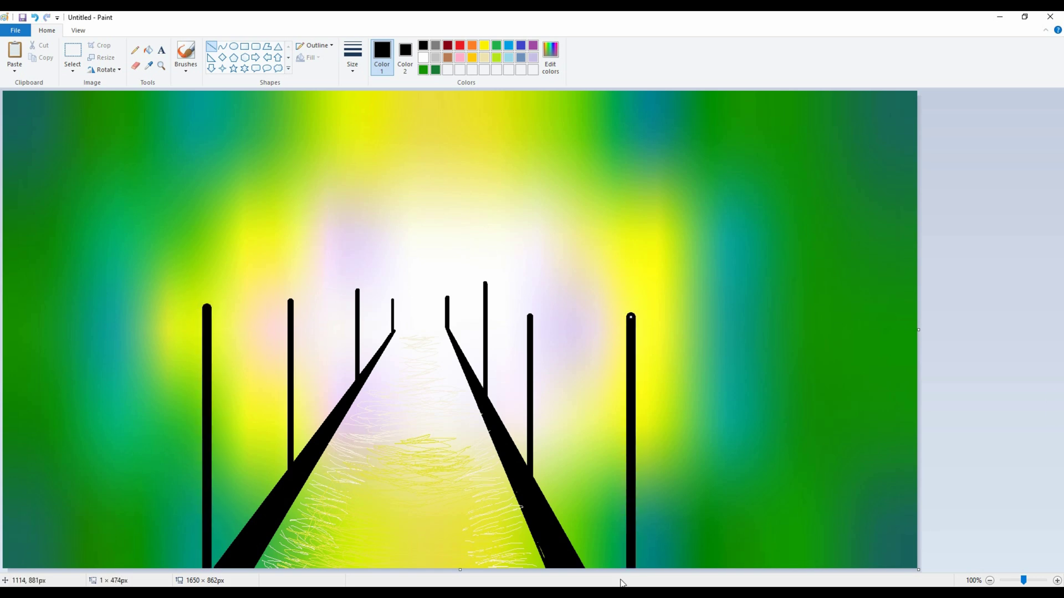
pyautogui.press('Left')
pyautogui.press('Left')
pyautogui.press('Left')
pyautogui.press('Left')
pyautogui.press('Left')
pyautogui.press('Left')
pyautogui.press('Left')
pyautogui.press('Left')
pyautogui.press('Left')
pyautogui.press('Left')
pyautogui.press('Left')
pyautogui.press('Left')
pyautogui.press('Left')
pyautogui.press('Left')
pyautogui.press('Left')
pyautogui.press('Left')
pyautogui.press('Left')
pyautogui.press('Left')
pyautogui.press('Left')
pyautogui.press('Right')
pyautogui.press('Right')
pyautogui.press('Right')
pyautogui.press('Right')
pyautogui.press('Left')
pyautogui.press('Left')
pyautogui.press('Left')
pyautogui.press('Left')
pyautogui.press('Left')
# Extend the two nearest posts on the right rail upward so their tops are level
pyautogui.moveTo(585, 317); pyautogui.dragTo(584, 288)
pyautogui.click(1022, 326)
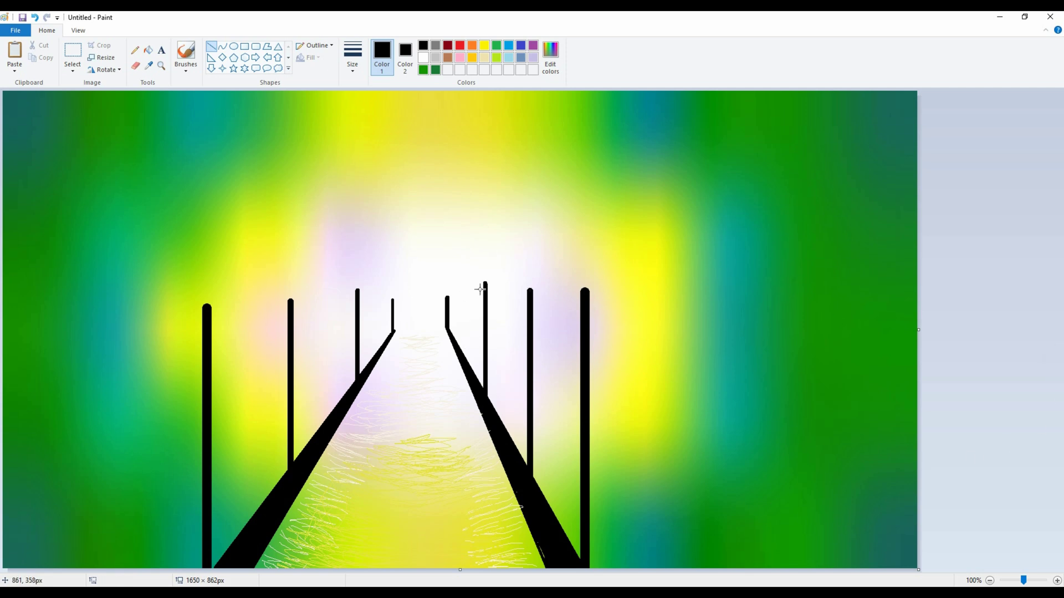
# Shorten the second-farthest post on each rail by covering its top with a short white stroke of the Line tool
pyautogui.click(148, 66)
pyautogui.click(489, 287)
pyautogui.click(137, 67)
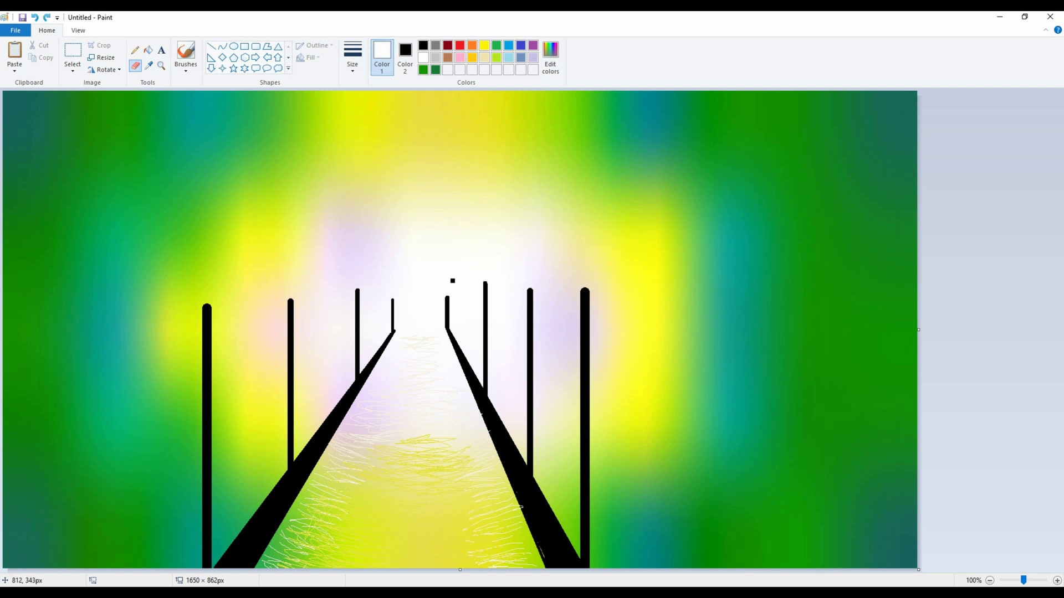
pyautogui.click(137, 56)
pyautogui.click(186, 69)
pyautogui.click(305, 74)
pyautogui.click(212, 47)
pyautogui.click(1006, 302)
pyautogui.moveTo(487, 284); pyautogui.dragTo(491, 288)
pyautogui.moveTo(355, 291); pyautogui.dragTo(355, 291)
pyautogui.click(1019, 271)
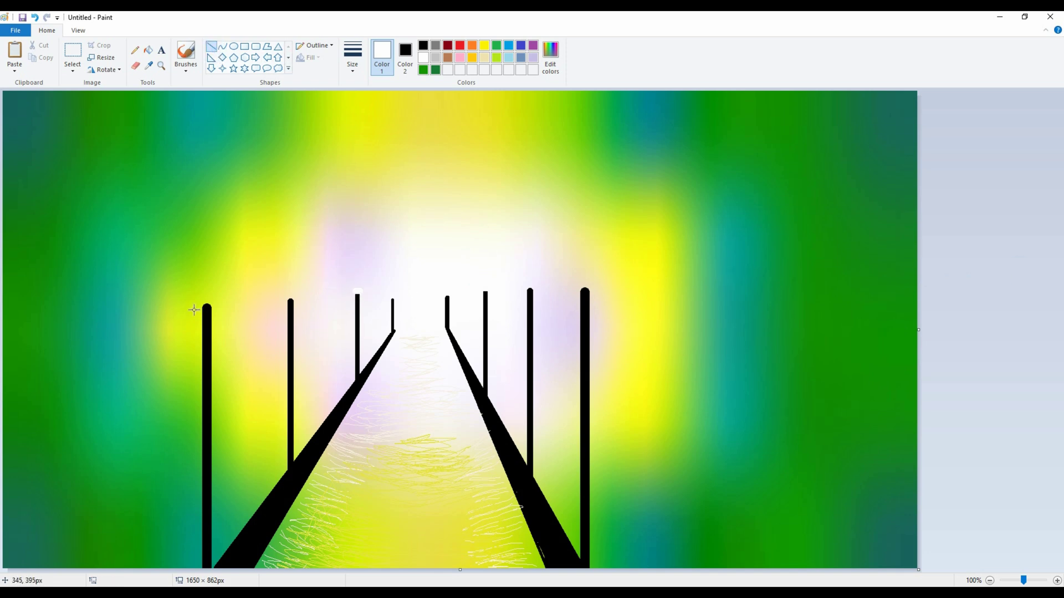
# Draw horizontal black caps across the tops of the posts on both rails, widest on the nearest posts
pyautogui.moveTo(221, 308); pyautogui.dragTo(221, 310)
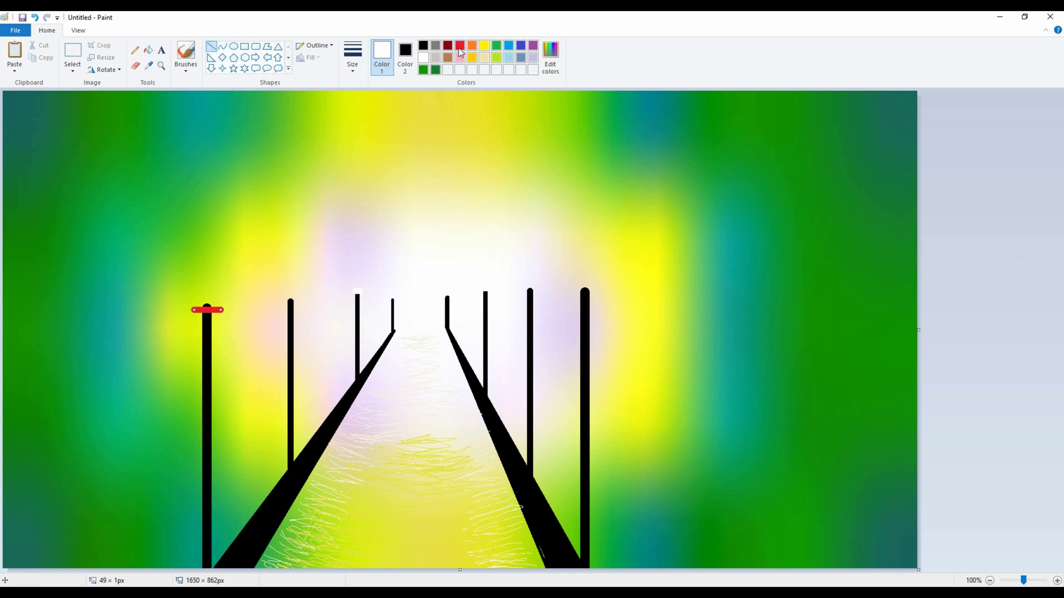
pyautogui.click(422, 45)
pyautogui.hotkey('ctrl', 'z')
pyautogui.moveTo(189, 306); pyautogui.dragTo(231, 305)
pyautogui.click(993, 300)
pyautogui.moveTo(566, 291); pyautogui.dragTo(604, 292)
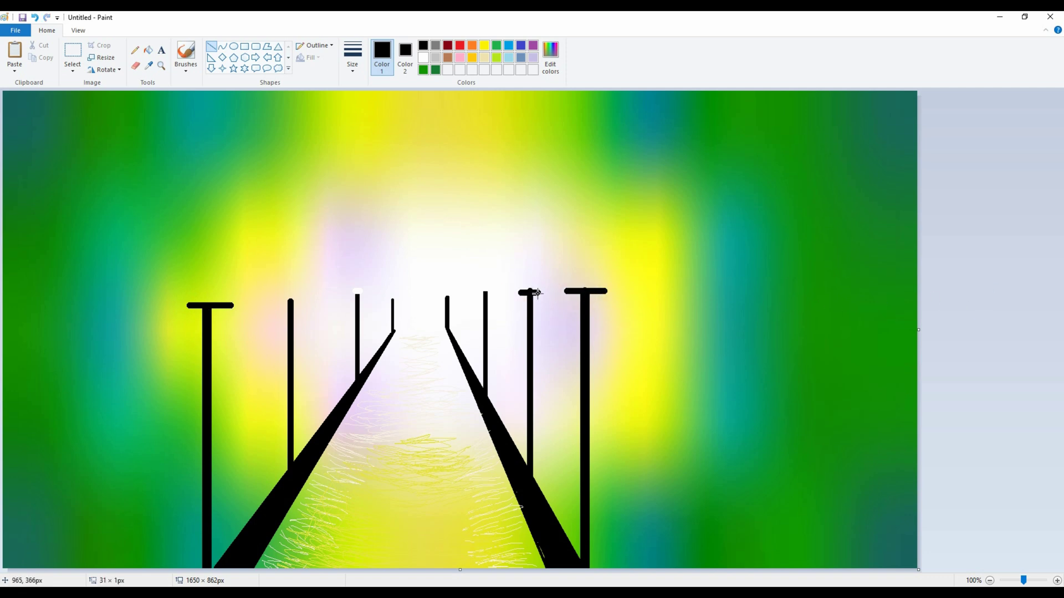
pyautogui.moveTo(275, 301); pyautogui.dragTo(299, 300)
pyautogui.moveTo(479, 292); pyautogui.dragTo(487, 291)
# Draw a small yellow-filled, black-outlined pentagon lamp on top of the farthest post of each rail
pyautogui.click(405, 53)
pyautogui.click(472, 57)
pyautogui.click(233, 57)
pyautogui.moveTo(445, 297); pyautogui.dragTo(453, 288)
pyautogui.click(918, 378)
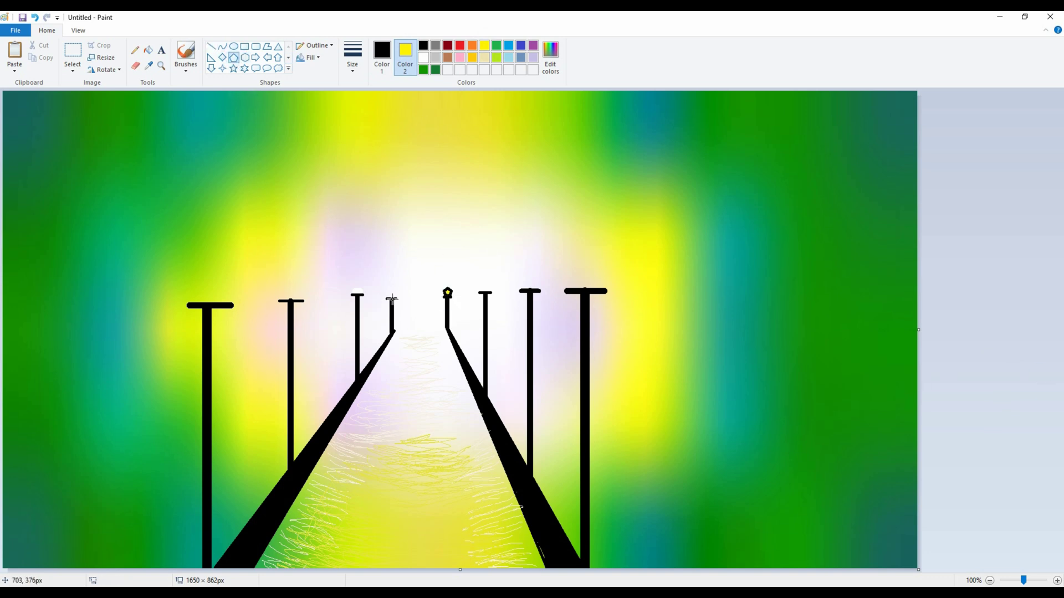
pyautogui.click(1001, 396)
# Draw progressively larger yellow pentagon lamps on top of the second and third posts of both rails
pyautogui.moveTo(480, 291); pyautogui.dragTo(494, 278)
pyautogui.click(1024, 317)
pyautogui.moveTo(353, 294); pyautogui.dragTo(365, 282)
pyautogui.click(950, 313)
pyautogui.moveTo(519, 291); pyautogui.dragTo(546, 265)
pyautogui.click(851, 326)
pyautogui.moveTo(280, 301); pyautogui.dragTo(304, 273)
pyautogui.click(1033, 378)
# Draw a large yellow pentagon lamp on the nearest right post and centre it over the cap
pyautogui.moveTo(570, 290); pyautogui.dragTo(623, 218)
pyautogui.press('Left')
pyautogui.press('Left')
pyautogui.press('Left')
pyautogui.press('Left')
pyautogui.press('Left')
pyautogui.press('Left')
pyautogui.press('Left')
pyautogui.press('Left')
pyautogui.press('Left')
pyautogui.press('Left')
pyautogui.press('Left')
pyautogui.press('Left')
pyautogui.press('Left')
pyautogui.press('Left')
pyautogui.press('Left')
pyautogui.press('Left')
pyautogui.press('Left')
pyautogui.press('Left')
pyautogui.press('Left')
pyautogui.press('Left')
pyautogui.click(1045, 315)
# Draw a yellow pentagon lamp about 103 by 103 px on the nearest left post and centre it over the cap
pyautogui.moveTo(194, 303); pyautogui.dragTo(250, 245)
pyautogui.press('Left')
pyautogui.press('Left')
pyautogui.press('Left')
pyautogui.press('Left')
pyautogui.press('Left')
pyautogui.press('Left')
pyautogui.press('Left')
pyautogui.press('Left')
pyautogui.press('Left')
pyautogui.press('Left')
pyautogui.press('Left')
pyautogui.press('Left')
pyautogui.press('Left')
pyautogui.press('Left')
pyautogui.press('Left')
pyautogui.press('Left')
pyautogui.press('Left')
pyautogui.press('Left')
pyautogui.press('Left')
pyautogui.press('Left')
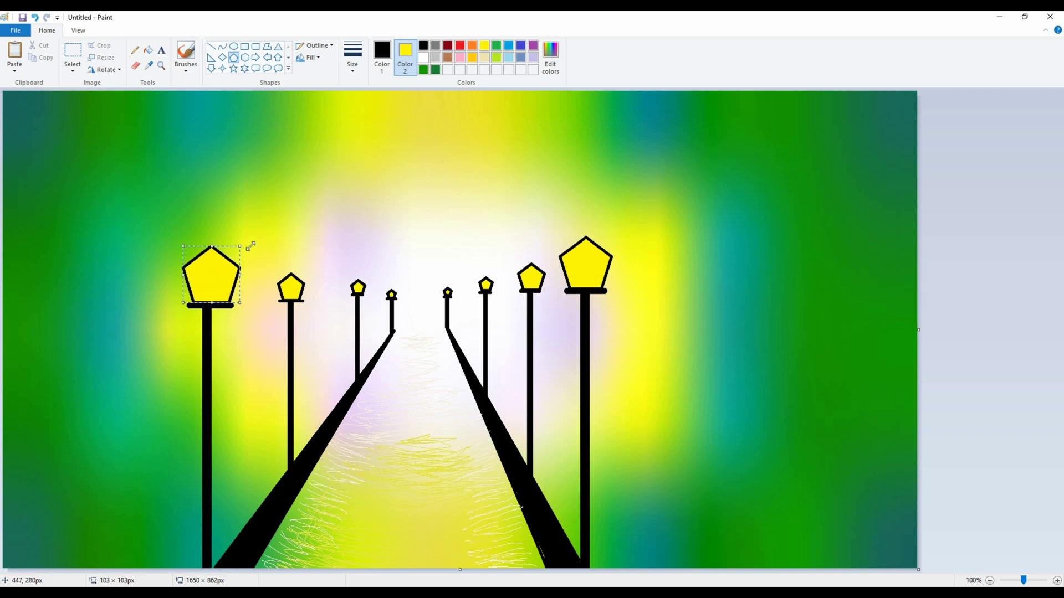
pyautogui.click(997, 393)
# Draw a brown curve about 362 by 735 px from above the nearest left lamp to the canvas's lower-left corner, bowed toward the upper left
pyautogui.click(447, 57)
pyautogui.click(222, 46)
pyautogui.moveTo(217, 164)
pyautogui.mouseDown()
pyautogui.moveTo(86, 291)
pyautogui.moveTo(15, 570)
pyautogui.mouseUp()
pyautogui.click(381, 57)
pyautogui.click(447, 58)
pyautogui.moveTo(149, 294); pyautogui.dragTo(29, 281)
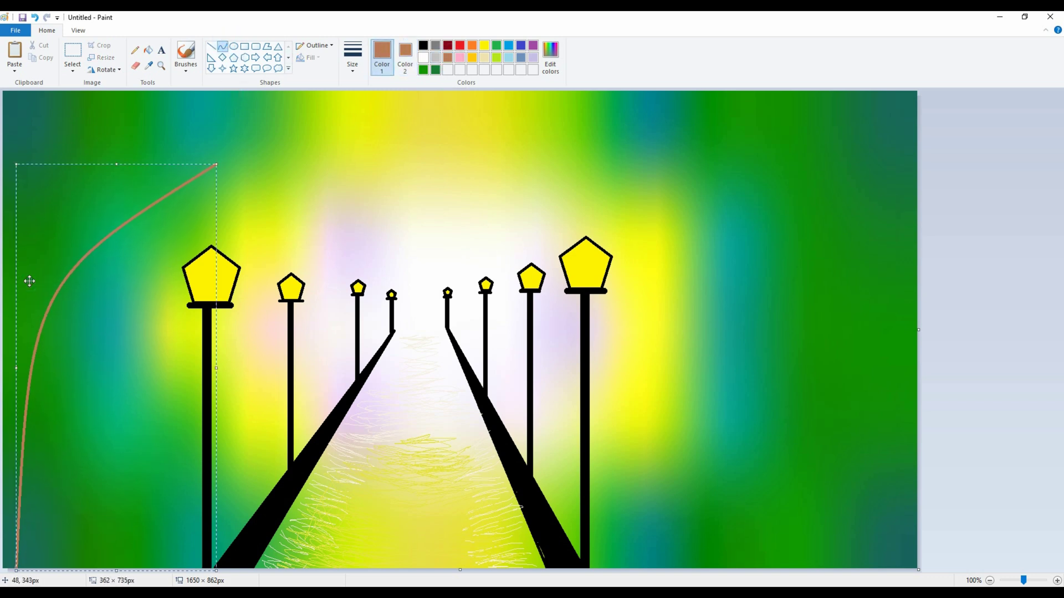
# Define a custom dark brown and apply it to the large curve
pyautogui.click(550, 58)
pyautogui.click(649, 314)
pyautogui.click(649, 319)
pyautogui.click(429, 378)
pyautogui.click(150, 49)
pyautogui.click(211, 46)
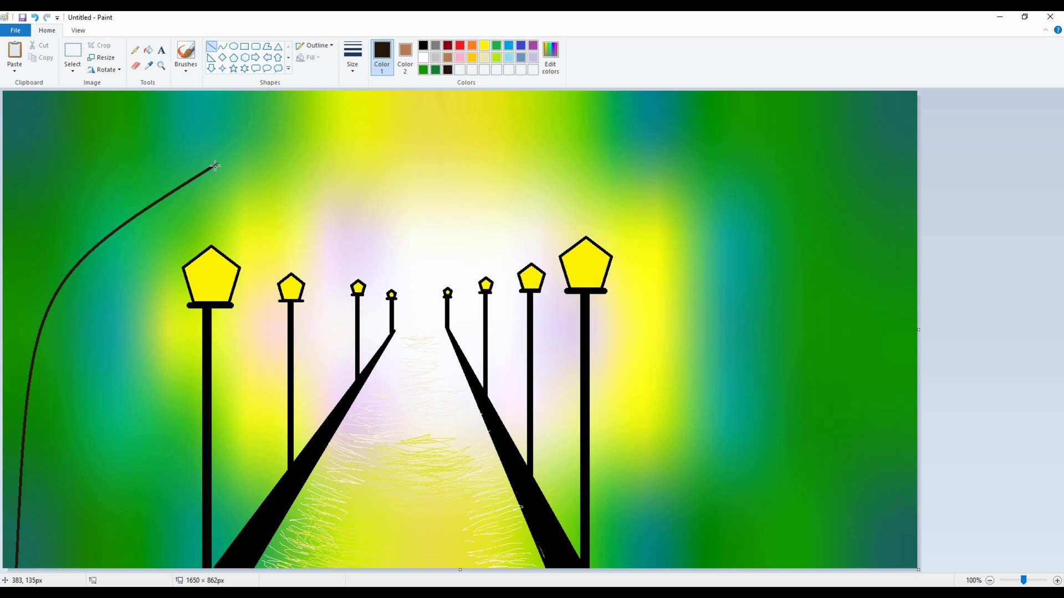
pyautogui.moveTo(4, 196)
pyautogui.mouseDown()
pyautogui.moveTo(12, 294)
pyautogui.moveTo(3, 357)
pyautogui.mouseUp()
pyautogui.hotkey('ctrl', 'z')
# Draw a short dark brown curve along the canvas's left edge beside the trunk outline, bowed to the right
pyautogui.click(221, 48)
pyautogui.moveTo(4, 200); pyautogui.dragTo(4, 327)
pyautogui.moveTo(5, 261)
pyautogui.mouseDown()
pyautogui.moveTo(33, 258)
pyautogui.moveTo(24, 255)
pyautogui.mouseUp()
pyautogui.click(51, 236)
# Draw two dark brown curves meeting in a V-shaped fork, one from the canvas's left edge and one following the long branch upward
pyautogui.moveTo(3, 198); pyautogui.dragTo(32, 242)
pyautogui.click(1002, 273)
pyautogui.moveTo(29, 307); pyautogui.dragTo(228, 154)
pyautogui.moveTo(102, 239)
pyautogui.mouseDown()
pyautogui.moveTo(94, 226)
pyautogui.moveTo(107, 223)
pyautogui.mouseUp()
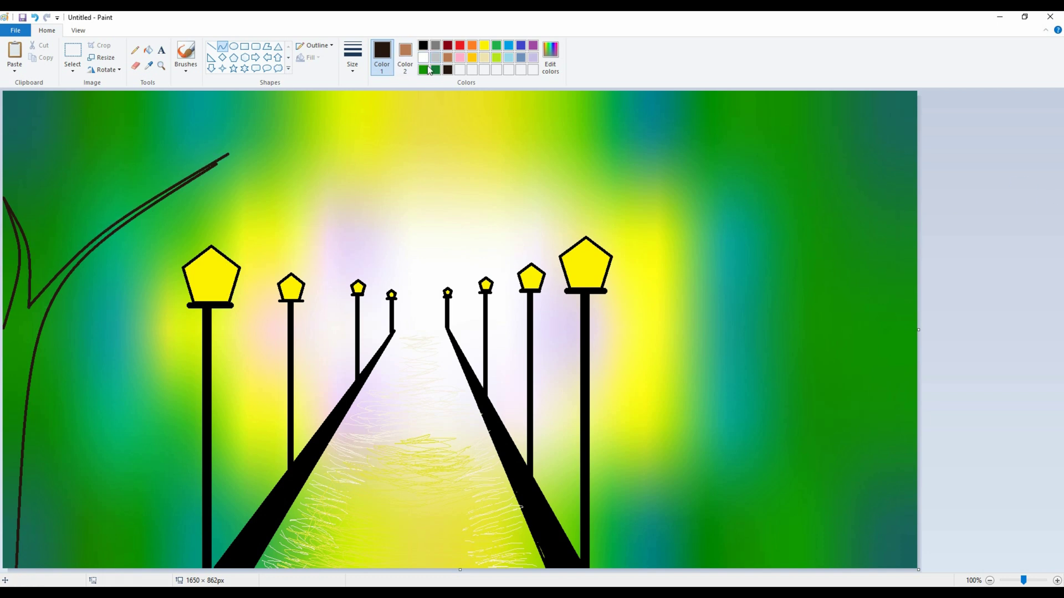
# Draw two dark brown curves from above the nearest right lamp, one to the canvas's lower edge and one to the right tree's fork
pyautogui.moveTo(683, 186)
pyautogui.mouseDown()
pyautogui.moveTo(796, 281)
pyautogui.moveTo(879, 568)
pyautogui.mouseUp()
pyautogui.moveTo(776, 366)
pyautogui.mouseDown()
pyautogui.moveTo(755, 325)
pyautogui.moveTo(848, 292)
pyautogui.mouseUp()
pyautogui.click(853, 291)
pyautogui.moveTo(683, 187); pyautogui.dragTo(876, 327)
pyautogui.moveTo(809, 255); pyautogui.dragTo(794, 238)
pyautogui.click(1027, 238)
# Draw a dark brown curve from the right tree's fork up to the canvas's right edge, bowed to the left
pyautogui.moveTo(874, 354); pyautogui.dragTo(914, 183)
pyautogui.moveTo(887, 249); pyautogui.dragTo(877, 271)
pyautogui.click(969, 259)
pyautogui.moveTo(916, 372); pyautogui.dragTo(914, 184)
pyautogui.moveTo(912, 289)
pyautogui.mouseDown()
pyautogui.moveTo(893, 316)
pyautogui.moveTo(905, 353)
pyautogui.moveTo(883, 320)
pyautogui.moveTo(877, 329)
pyautogui.mouseUp()
pyautogui.press('Delete')
# Draw a dark brown curve from the right tree's short branch tip down along the canvas's right edge, bowed to the left
pyautogui.moveTo(912, 187)
pyautogui.mouseDown()
pyautogui.moveTo(905, 459)
pyautogui.moveTo(914, 488)
pyautogui.mouseUp()
pyautogui.moveTo(920, 357)
pyautogui.mouseDown()
pyautogui.moveTo(885, 339)
pyautogui.moveTo(879, 353)
pyautogui.mouseUp()
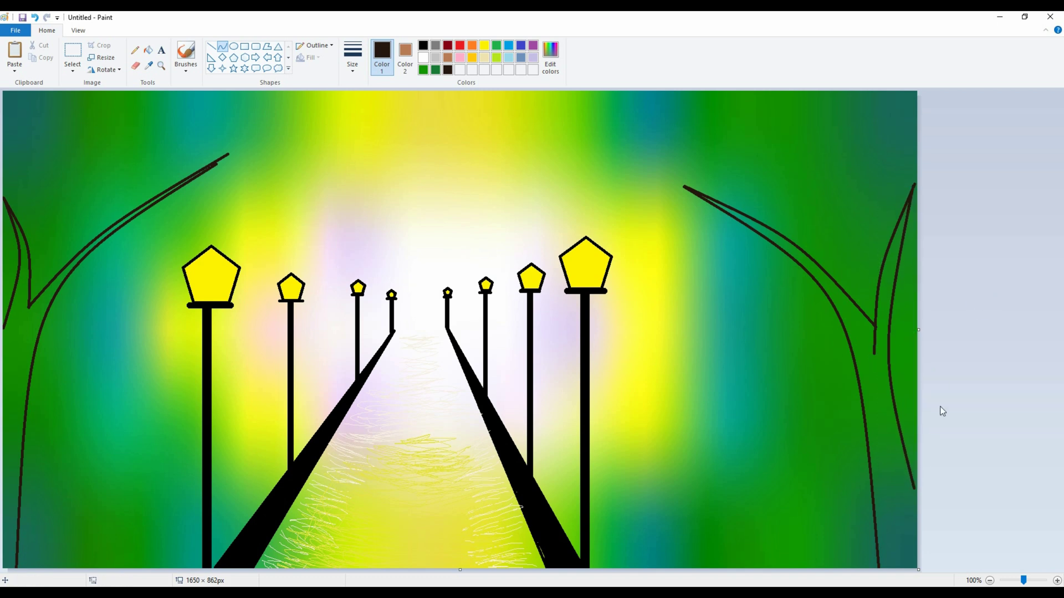
# Shade the lower part of the right trunk dark brown with the Natural pencil brush, undoing the last stray stroke
pyautogui.click(189, 67)
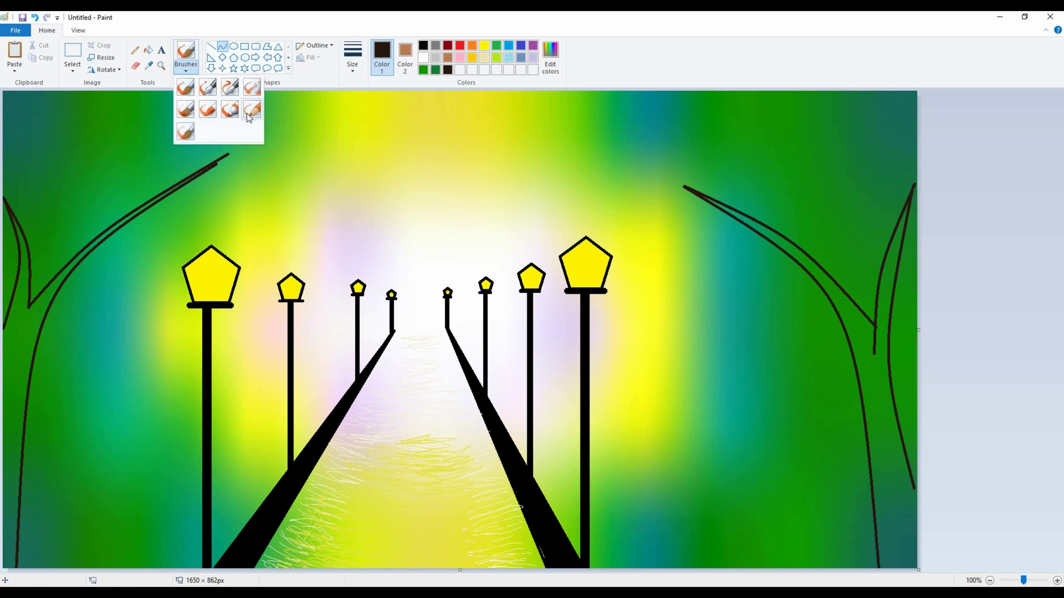
pyautogui.click(252, 106)
pyautogui.moveTo(882, 425)
pyautogui.mouseDown()
pyautogui.moveTo(900, 515)
pyautogui.moveTo(891, 559)
pyautogui.moveTo(907, 498)
pyautogui.moveTo(889, 555)
pyautogui.moveTo(875, 413)
pyautogui.moveTo(882, 518)
pyautogui.moveTo(876, 451)
pyautogui.moveTo(895, 439)
pyautogui.moveTo(880, 412)
pyautogui.moveTo(902, 463)
pyautogui.moveTo(901, 552)
pyautogui.mouseUp()
pyautogui.hotkey('ctrl', 'z')
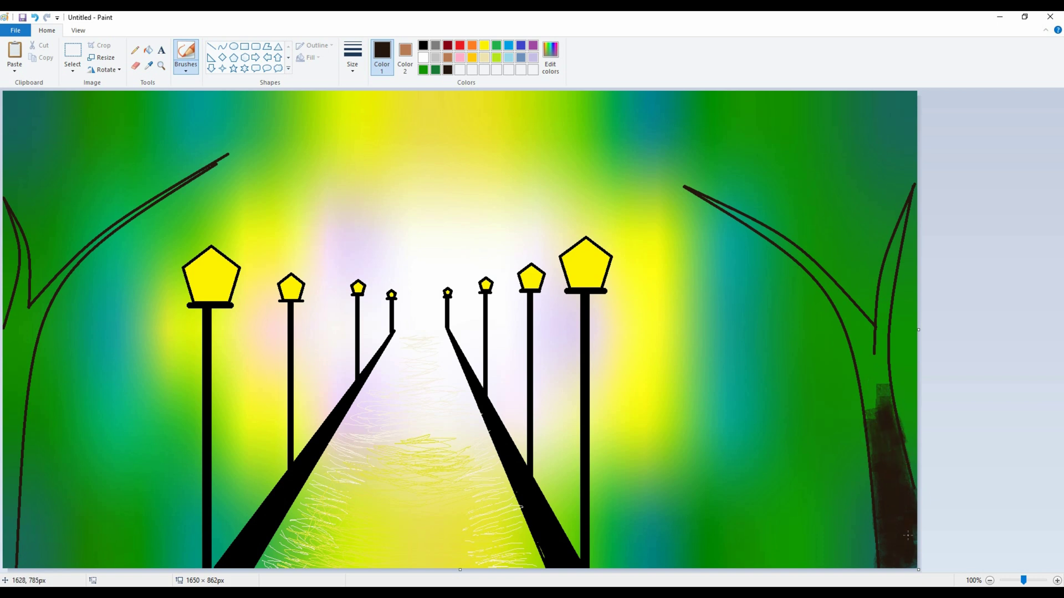
pyautogui.click(148, 49)
pyautogui.click(858, 346)
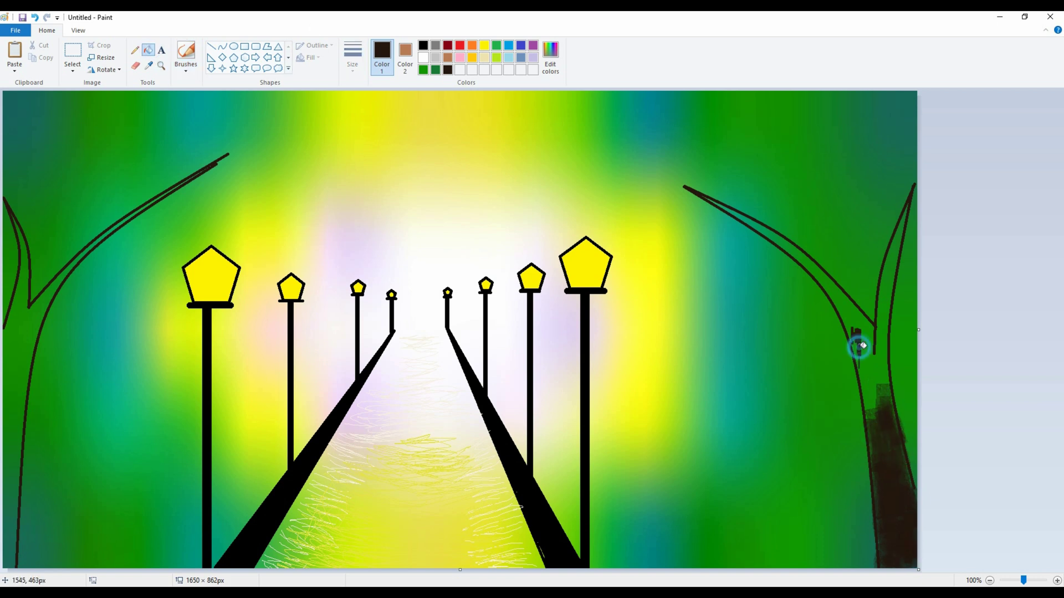
pyautogui.hotkey('ctrl', 'z')
# Shade the right tree's upper trunk, fork and both branches dark brown with the Natural pencil brush
pyautogui.click(181, 66)
pyautogui.click(252, 111)
pyautogui.moveTo(870, 367)
pyautogui.mouseDown()
pyautogui.moveTo(867, 390)
pyautogui.moveTo(879, 374)
pyautogui.moveTo(883, 412)
pyautogui.moveTo(869, 407)
pyautogui.moveTo(859, 338)
pyautogui.moveTo(881, 365)
pyautogui.moveTo(887, 330)
pyautogui.mouseUp()
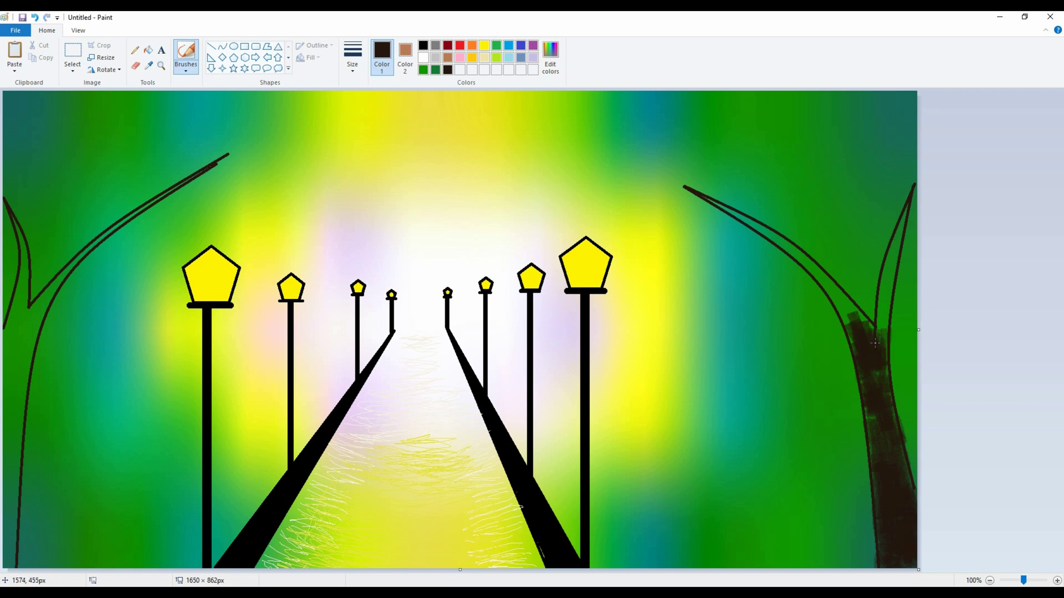
pyautogui.moveTo(879, 292)
pyautogui.mouseDown()
pyautogui.moveTo(884, 266)
pyautogui.moveTo(883, 382)
pyautogui.moveTo(868, 396)
pyautogui.moveTo(862, 338)
pyautogui.moveTo(885, 333)
pyautogui.moveTo(869, 331)
pyautogui.moveTo(841, 301)
pyautogui.mouseUp()
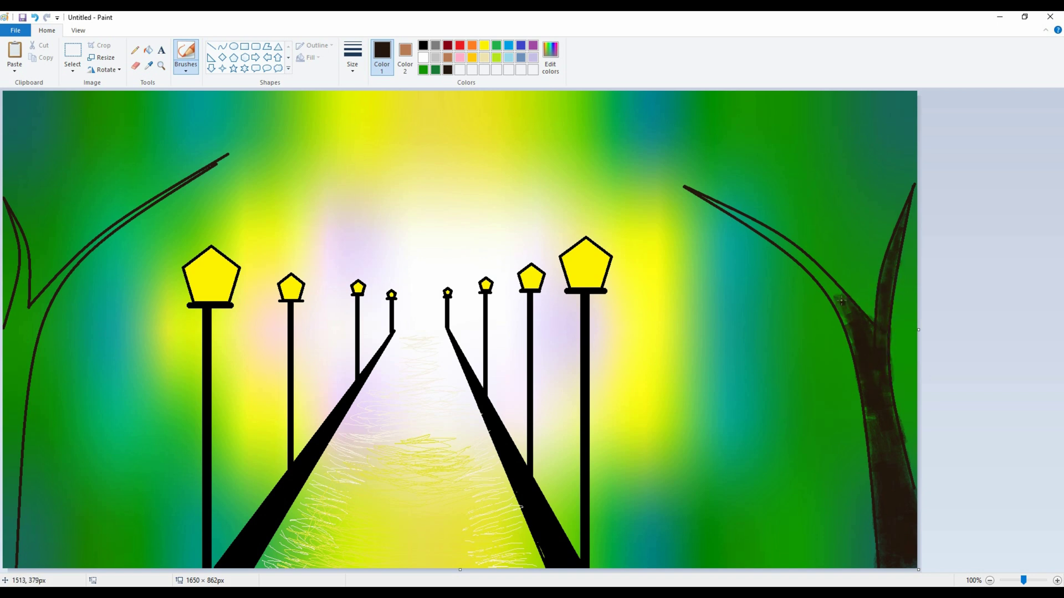
pyautogui.moveTo(752, 226); pyautogui.dragTo(789, 244)
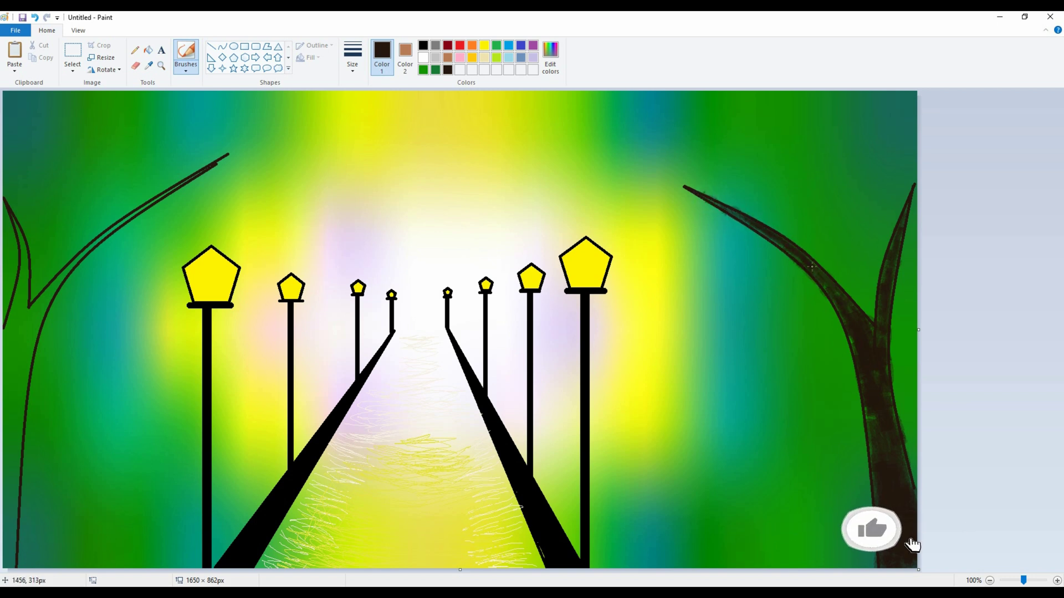
# Shade the left tree's branches, fork and trunk dark brown down to the canvas's lower edge, undoing one stray stroke
pyautogui.moveTo(152, 199)
pyautogui.mouseDown()
pyautogui.moveTo(47, 294)
pyautogui.moveTo(131, 207)
pyautogui.moveTo(82, 248)
pyautogui.moveTo(22, 357)
pyautogui.moveTo(23, 290)
pyautogui.mouseUp()
pyautogui.moveTo(12, 214)
pyautogui.mouseDown()
pyautogui.moveTo(22, 252)
pyautogui.moveTo(15, 310)
pyautogui.moveTo(32, 308)
pyautogui.moveTo(27, 315)
pyautogui.mouseUp()
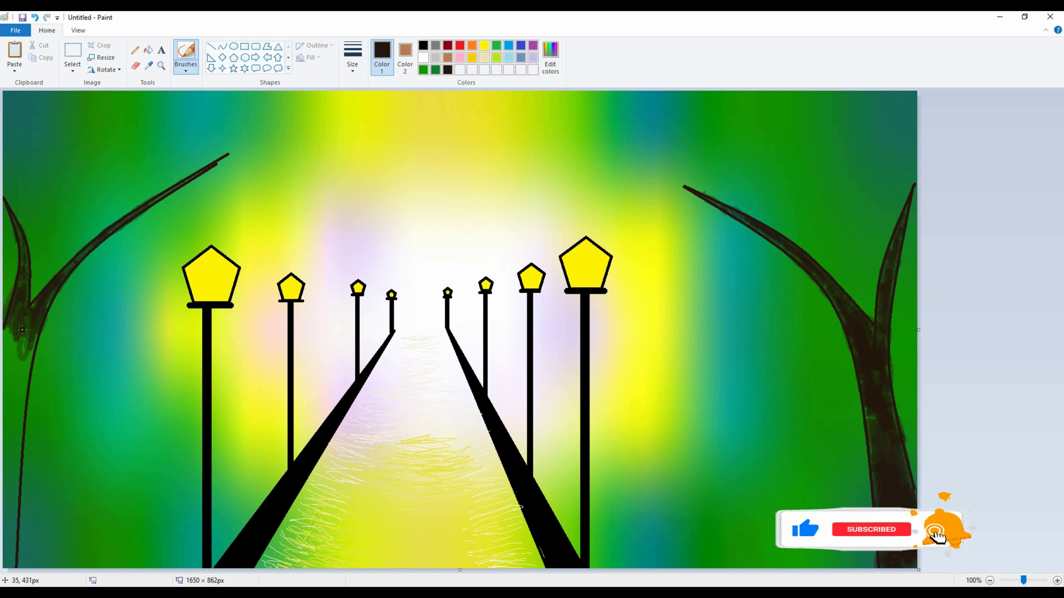
pyautogui.moveTo(4, 398)
pyautogui.mouseDown()
pyautogui.moveTo(26, 329)
pyautogui.moveTo(10, 341)
pyautogui.moveTo(28, 451)
pyautogui.mouseUp()
pyautogui.moveTo(22, 415)
pyautogui.mouseDown()
pyautogui.moveTo(16, 522)
pyautogui.moveTo(12, 463)
pyautogui.moveTo(16, 537)
pyautogui.mouseUp()
pyautogui.hotkey('ctrl', 'z')
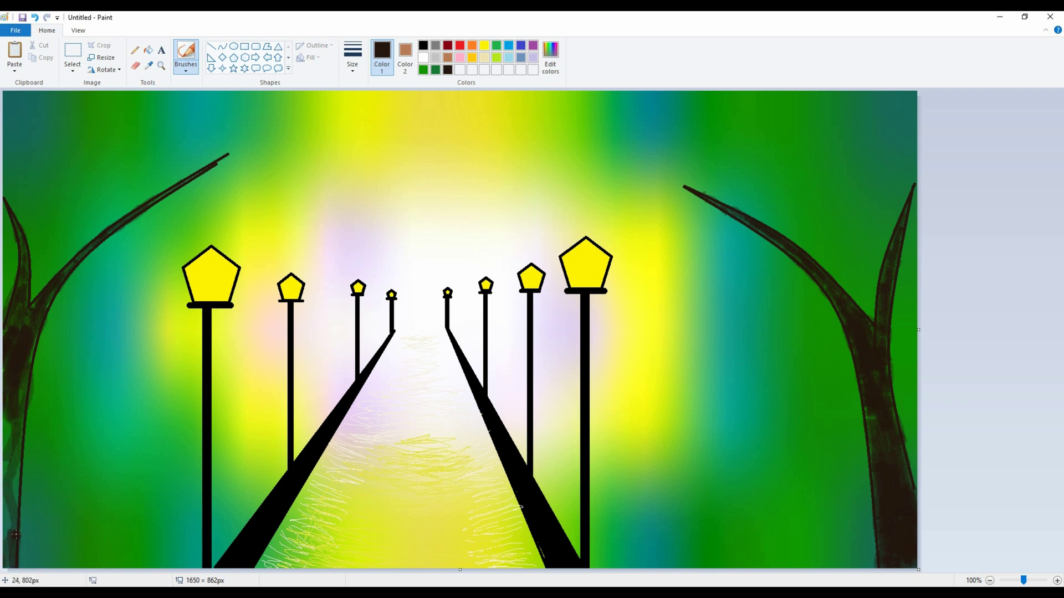
pyautogui.moveTo(13, 470)
pyautogui.mouseDown()
pyautogui.moveTo(7, 520)
pyautogui.moveTo(3, 460)
pyautogui.mouseUp()
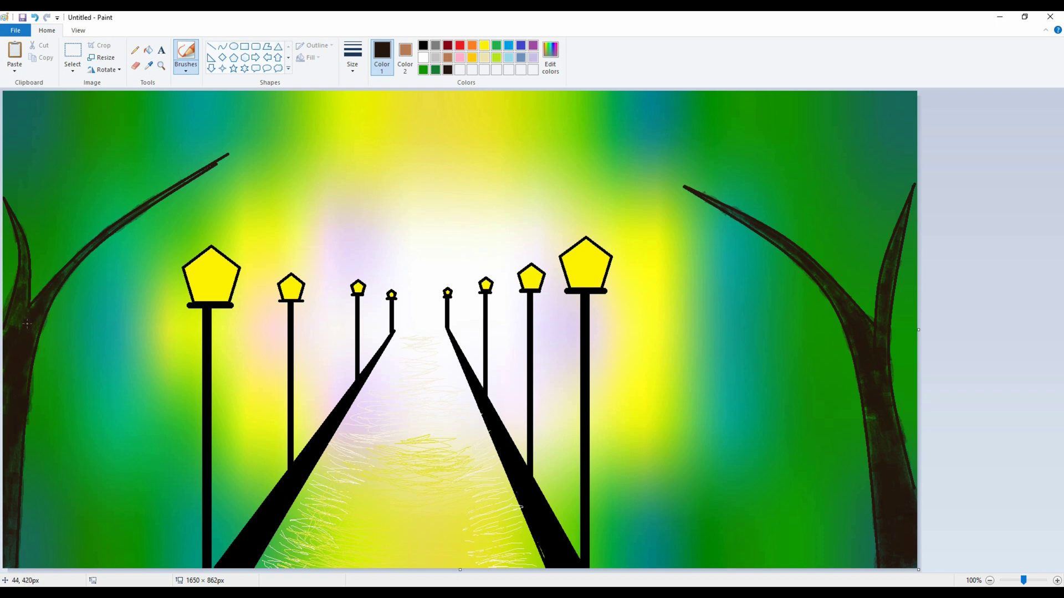
# Spray light pink foliage over the branches of both trees along the canvas's upper edge with the Airbrush
pyautogui.click(459, 57)
pyautogui.click(185, 67)
pyautogui.click(236, 114)
pyautogui.moveTo(711, 206)
pyautogui.mouseDown()
pyautogui.moveTo(655, 224)
pyautogui.moveTo(596, 205)
pyautogui.mouseUp()
pyautogui.moveTo(592, 134)
pyautogui.mouseDown()
pyautogui.moveTo(712, 100)
pyautogui.moveTo(909, 97)
pyautogui.moveTo(872, 178)
pyautogui.moveTo(900, 130)
pyautogui.moveTo(806, 171)
pyautogui.moveTo(790, 111)
pyautogui.moveTo(704, 160)
pyautogui.moveTo(635, 143)
pyautogui.moveTo(673, 155)
pyautogui.moveTo(629, 191)
pyautogui.moveTo(587, 127)
pyautogui.moveTo(607, 149)
pyautogui.mouseUp()
pyautogui.moveTo(605, 223)
pyautogui.mouseDown()
pyautogui.moveTo(713, 228)
pyautogui.moveTo(699, 202)
pyautogui.mouseUp()
pyautogui.moveTo(194, 183)
pyautogui.mouseDown()
pyautogui.moveTo(217, 206)
pyautogui.moveTo(293, 107)
pyautogui.moveTo(39, 111)
pyautogui.moveTo(238, 113)
pyautogui.moveTo(105, 213)
pyautogui.moveTo(22, 166)
pyautogui.moveTo(102, 133)
pyautogui.moveTo(154, 140)
pyautogui.moveTo(144, 182)
pyautogui.moveTo(174, 222)
pyautogui.moveTo(214, 221)
pyautogui.mouseUp()
# Define a custom deep pink and spray it over the left tree's foliage
pyautogui.click(549, 58)
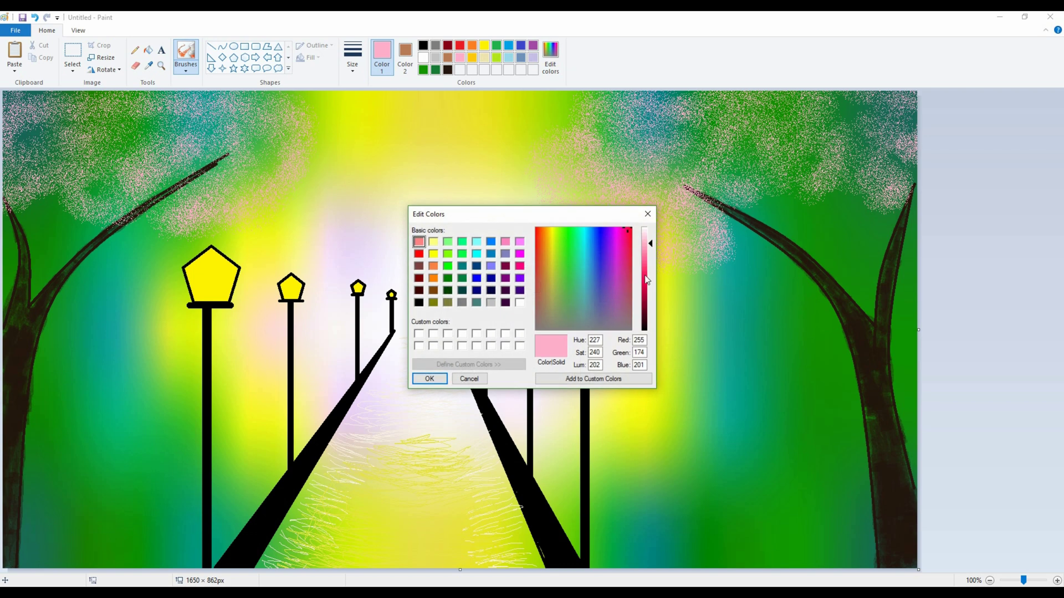
pyautogui.click(647, 276)
pyautogui.click(429, 379)
pyautogui.moveTo(114, 187); pyautogui.dragTo(197, 117)
pyautogui.moveTo(37, 105)
pyautogui.mouseDown()
pyautogui.moveTo(94, 103)
pyautogui.moveTo(71, 125)
pyautogui.moveTo(9, 149)
pyautogui.moveTo(40, 177)
pyautogui.moveTo(104, 201)
pyautogui.moveTo(83, 142)
pyautogui.moveTo(148, 99)
pyautogui.moveTo(272, 96)
pyautogui.moveTo(283, 169)
pyautogui.moveTo(242, 224)
pyautogui.moveTo(164, 214)
pyautogui.moveTo(230, 156)
pyautogui.moveTo(247, 165)
pyautogui.moveTo(200, 153)
pyautogui.moveTo(122, 188)
pyautogui.moveTo(182, 177)
pyautogui.moveTo(55, 152)
pyautogui.moveTo(166, 162)
pyautogui.moveTo(239, 125)
pyautogui.moveTo(261, 162)
pyautogui.mouseUp()
# Spray deep pink over the right tree's foliage, extending it down over the long branch and toward the canvas's right edge
pyautogui.moveTo(711, 221)
pyautogui.mouseDown()
pyautogui.moveTo(586, 190)
pyautogui.moveTo(616, 113)
pyautogui.mouseUp()
pyautogui.moveTo(872, 94); pyautogui.dragTo(895, 180)
pyautogui.moveTo(747, 150)
pyautogui.mouseDown()
pyautogui.moveTo(632, 161)
pyautogui.moveTo(670, 110)
pyautogui.moveTo(703, 199)
pyautogui.moveTo(610, 116)
pyautogui.mouseUp()
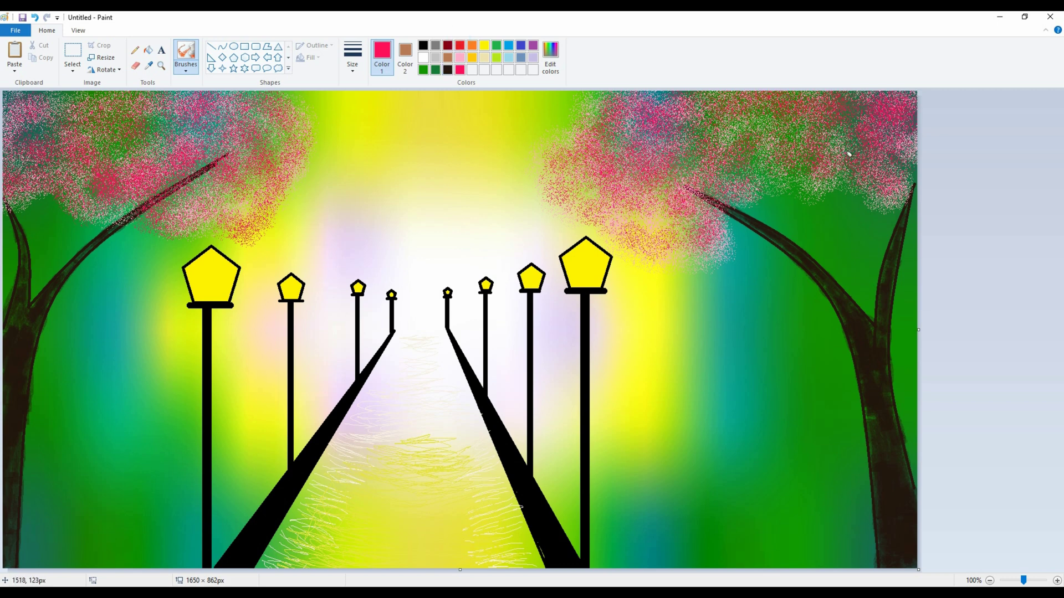
pyautogui.moveTo(775, 196)
pyautogui.mouseDown()
pyautogui.moveTo(842, 195)
pyautogui.moveTo(805, 210)
pyautogui.moveTo(891, 177)
pyautogui.mouseUp()
pyautogui.moveTo(775, 169)
pyautogui.mouseDown()
pyautogui.moveTo(763, 137)
pyautogui.moveTo(794, 121)
pyautogui.moveTo(719, 145)
pyautogui.moveTo(704, 165)
pyautogui.moveTo(720, 223)
pyautogui.moveTo(688, 246)
pyautogui.moveTo(620, 234)
pyautogui.moveTo(568, 201)
pyautogui.moveTo(551, 146)
pyautogui.moveTo(581, 134)
pyautogui.moveTo(588, 100)
pyautogui.moveTo(637, 95)
pyautogui.moveTo(641, 131)
pyautogui.moveTo(610, 138)
pyautogui.moveTo(584, 182)
pyautogui.moveTo(662, 222)
pyautogui.moveTo(724, 143)
pyautogui.mouseUp()
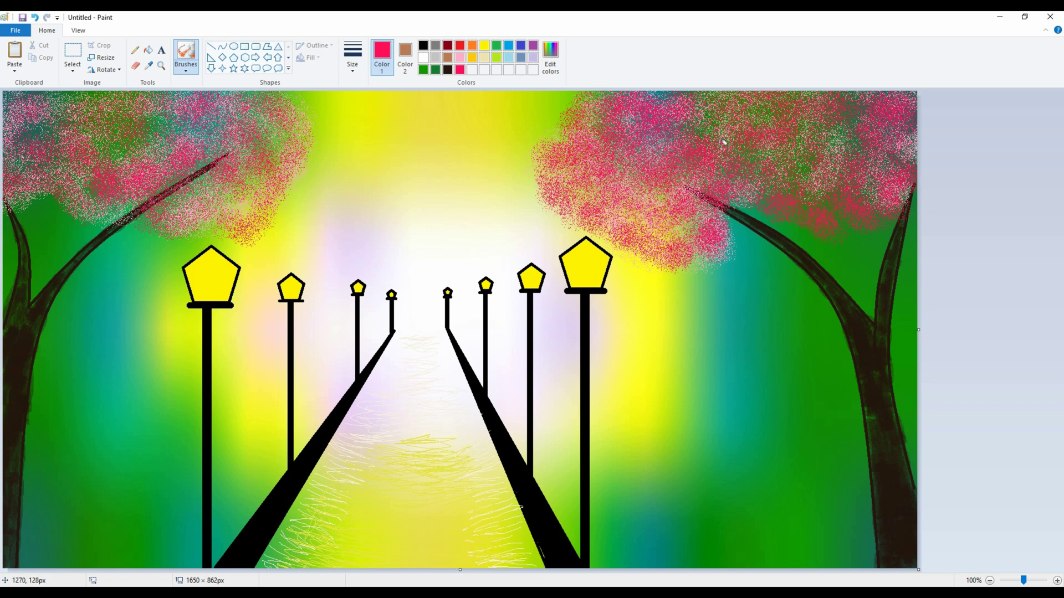
# Build up the left tree's foliage with more deep pink spray along its lower edge and across its interior
pyautogui.moveTo(149, 213)
pyautogui.mouseDown()
pyautogui.moveTo(235, 233)
pyautogui.moveTo(227, 188)
pyautogui.moveTo(305, 137)
pyautogui.moveTo(324, 168)
pyautogui.moveTo(269, 219)
pyautogui.moveTo(293, 171)
pyautogui.moveTo(244, 235)
pyautogui.moveTo(166, 250)
pyautogui.mouseUp()
pyautogui.moveTo(33, 194)
pyautogui.mouseDown()
pyautogui.moveTo(79, 205)
pyautogui.moveTo(54, 221)
pyautogui.moveTo(92, 217)
pyautogui.moveTo(60, 182)
pyautogui.mouseUp()
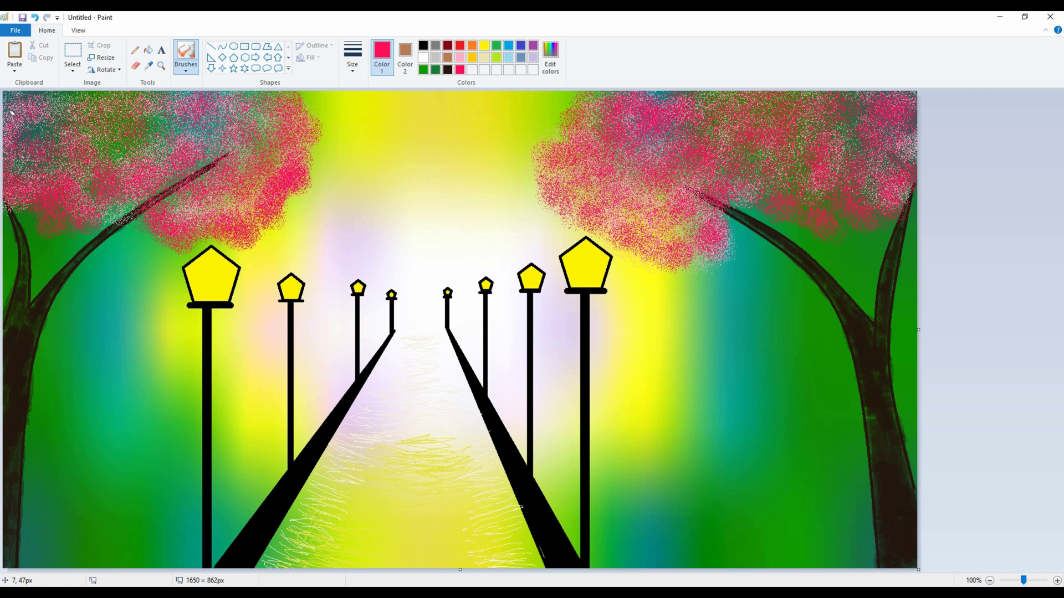
pyautogui.moveTo(51, 93)
pyautogui.mouseDown()
pyautogui.moveTo(172, 97)
pyautogui.moveTo(208, 126)
pyautogui.moveTo(92, 132)
pyautogui.moveTo(181, 143)
pyautogui.moveTo(192, 173)
pyautogui.moveTo(233, 150)
pyautogui.moveTo(191, 153)
pyautogui.moveTo(121, 211)
pyautogui.mouseUp()
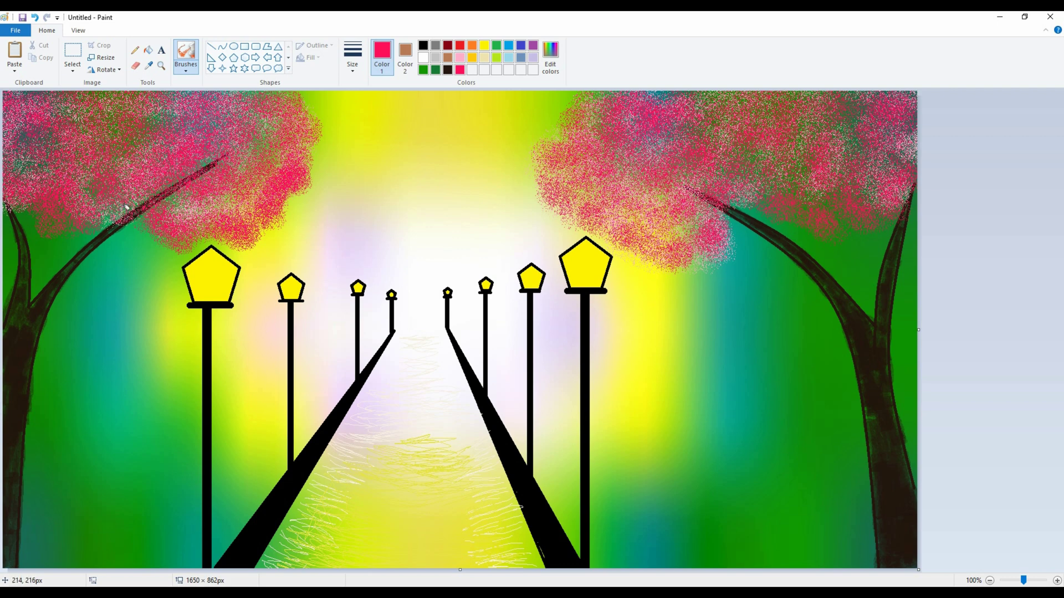
# Draw forked dark brown twigs with the Pencil rising from the left tree's branches into its pink foliage
pyautogui.click(134, 50)
pyautogui.click(447, 69)
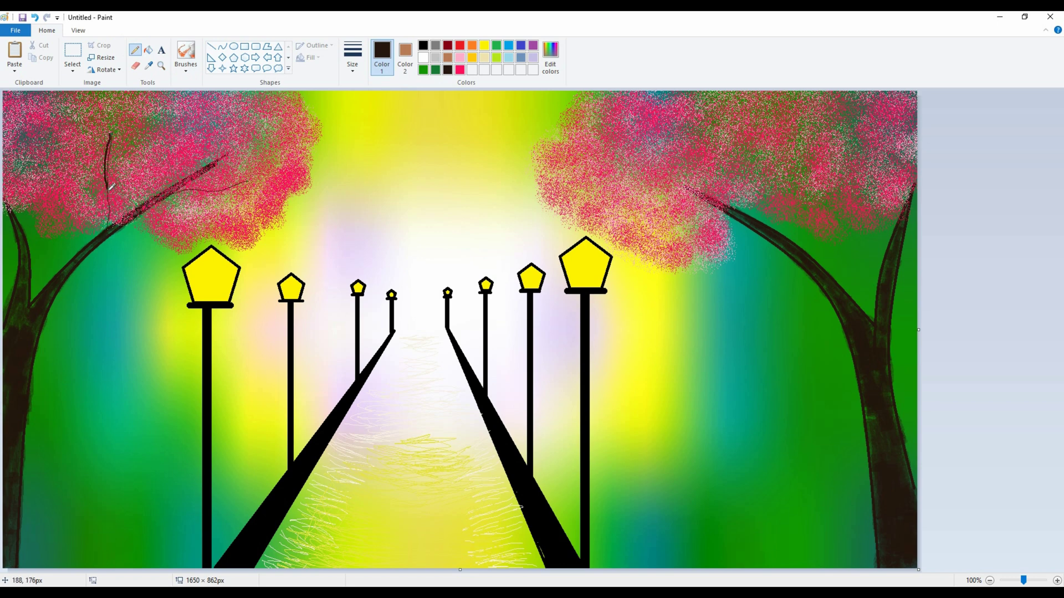
pyautogui.moveTo(107, 189); pyautogui.dragTo(159, 119)
pyautogui.moveTo(40, 176); pyautogui.dragTo(36, 135)
pyautogui.moveTo(44, 166); pyautogui.dragTo(83, 115)
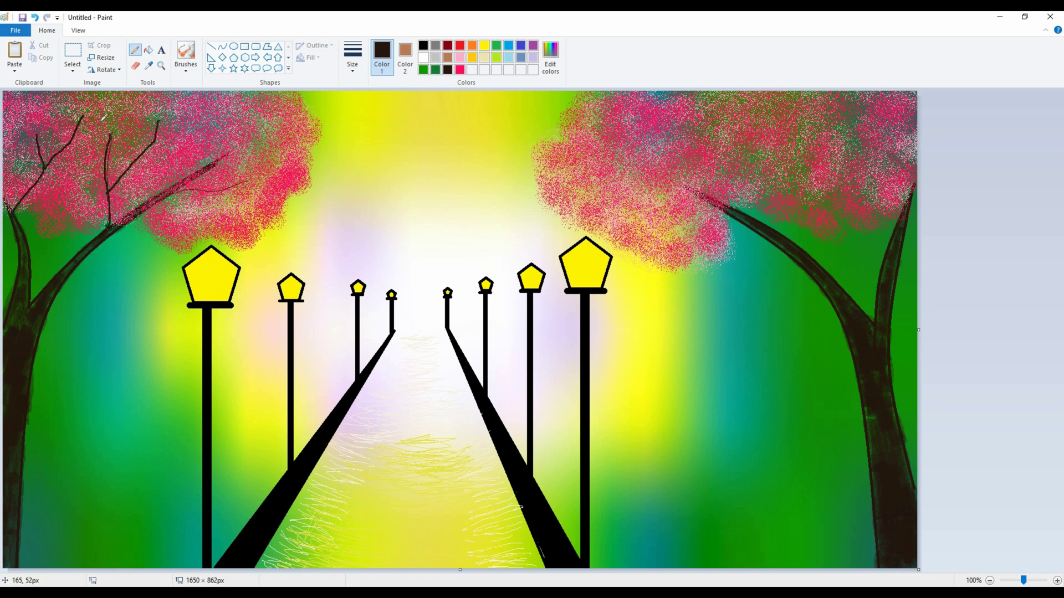
# Draw dark brown twigs with the Pencil spreading from both of the right tree's branches into its pink foliage
pyautogui.moveTo(669, 152); pyautogui.dragTo(727, 200)
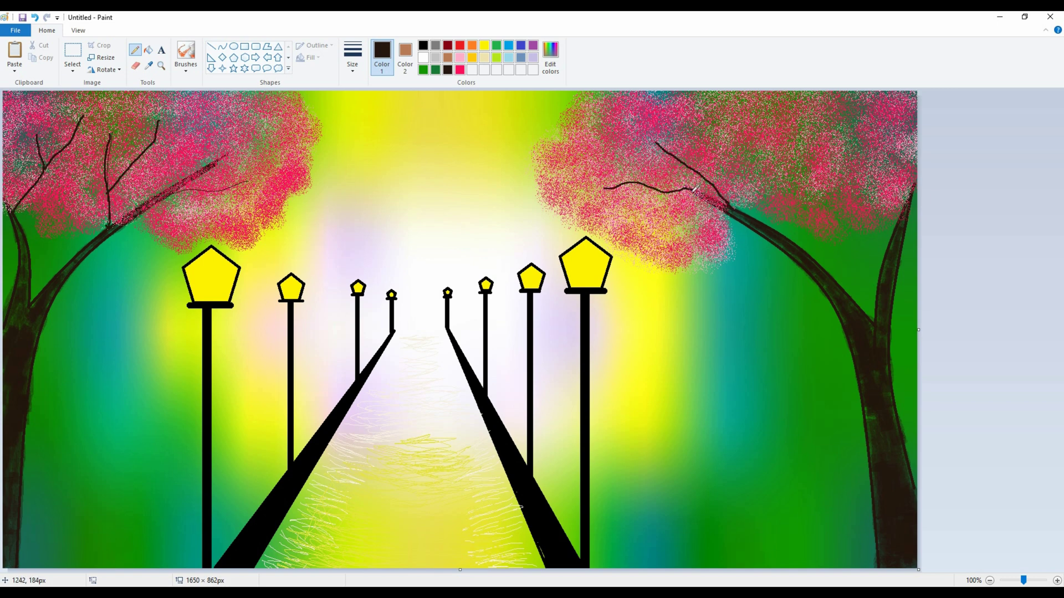
pyautogui.moveTo(728, 205); pyautogui.dragTo(687, 190)
pyautogui.moveTo(804, 147)
pyautogui.mouseDown()
pyautogui.moveTo(868, 171)
pyautogui.moveTo(903, 214)
pyautogui.mouseUp()
pyautogui.moveTo(888, 169); pyautogui.dragTo(887, 121)
pyautogui.moveTo(718, 200); pyautogui.dragTo(750, 118)
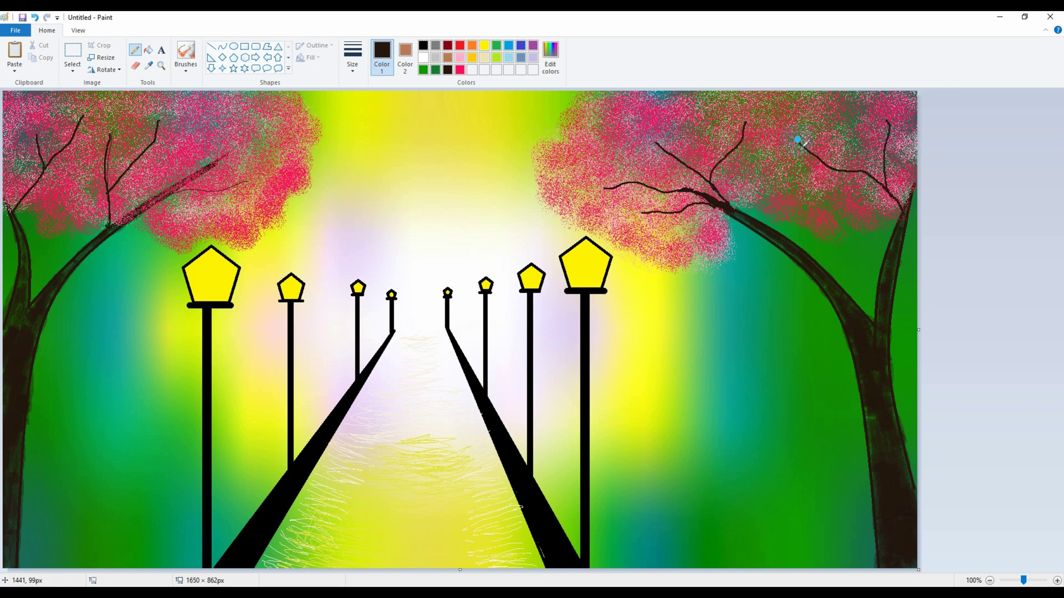
# Spray deep pink over the left tree's twigs with the Airbrush so they blend into the foliage
pyautogui.click(459, 70)
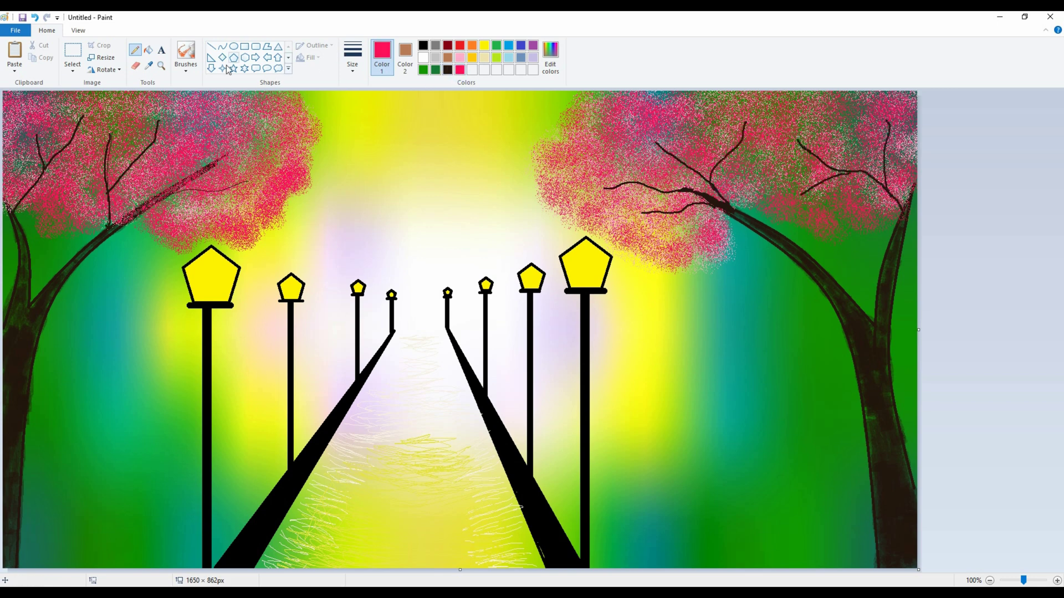
pyautogui.click(186, 66)
pyautogui.click(189, 113)
pyautogui.moveTo(146, 152)
pyautogui.mouseDown()
pyautogui.moveTo(107, 142)
pyautogui.moveTo(113, 203)
pyautogui.moveTo(112, 143)
pyautogui.moveTo(40, 143)
pyautogui.mouseUp()
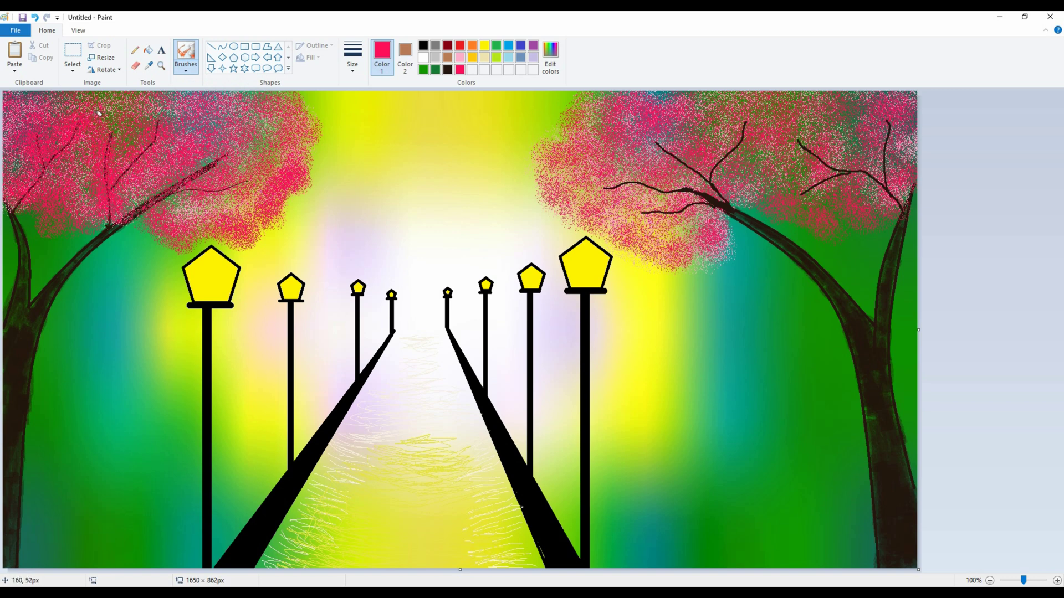
# Spray deep pink over the right tree's twigs and thin foliage areas to blend them together
pyautogui.moveTo(609, 188)
pyautogui.mouseDown()
pyautogui.moveTo(678, 190)
pyautogui.moveTo(718, 167)
pyautogui.moveTo(664, 215)
pyautogui.moveTo(626, 213)
pyautogui.mouseUp()
pyautogui.moveTo(814, 185); pyautogui.dragTo(818, 148)
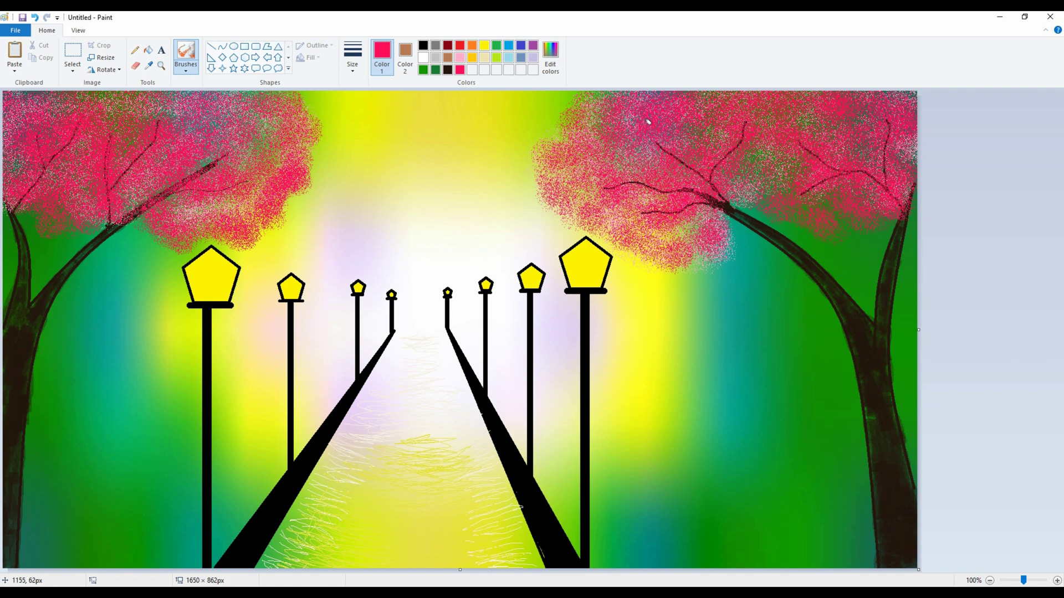
pyautogui.click(600, 136)
pyautogui.click(586, 185)
pyautogui.click(642, 204)
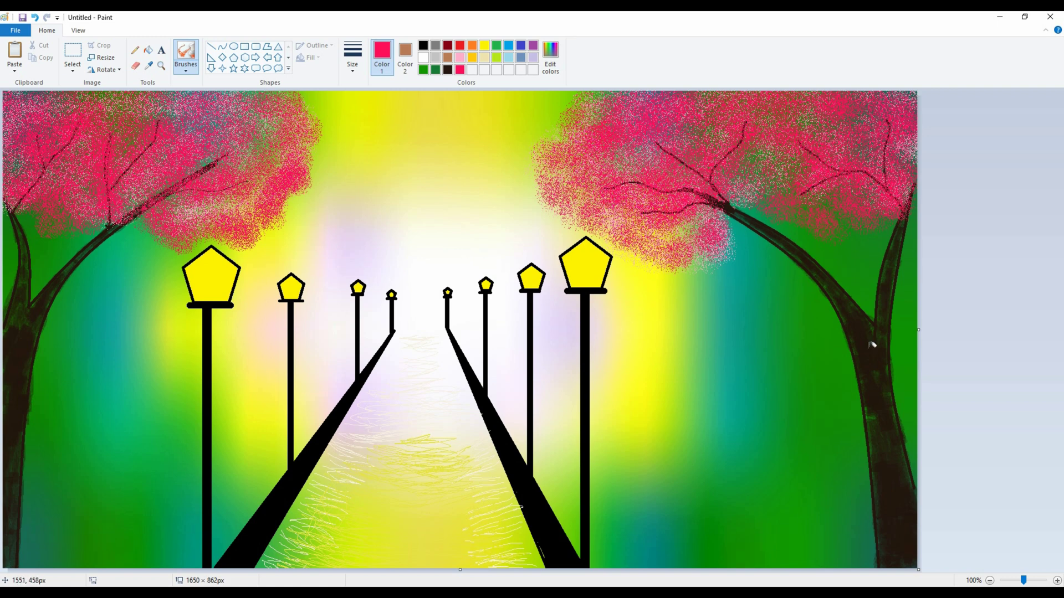
# Draw a black polygon about 222 by 461 px over the right bridge rail and set the secondary color to black
pyautogui.click(267, 46)
pyautogui.click(423, 44)
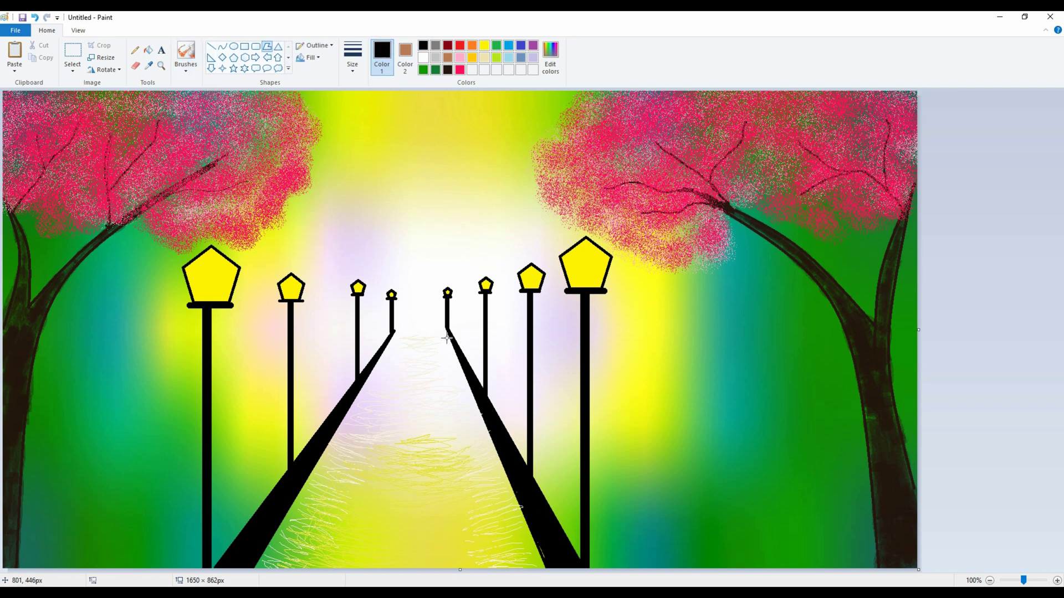
pyautogui.moveTo(567, 567); pyautogui.dragTo(444, 324)
pyautogui.moveTo(445, 324)
pyautogui.mouseDown()
pyautogui.moveTo(547, 535)
pyautogui.moveTo(552, 576)
pyautogui.mouseUp()
pyautogui.click(405, 56)
pyautogui.click(423, 45)
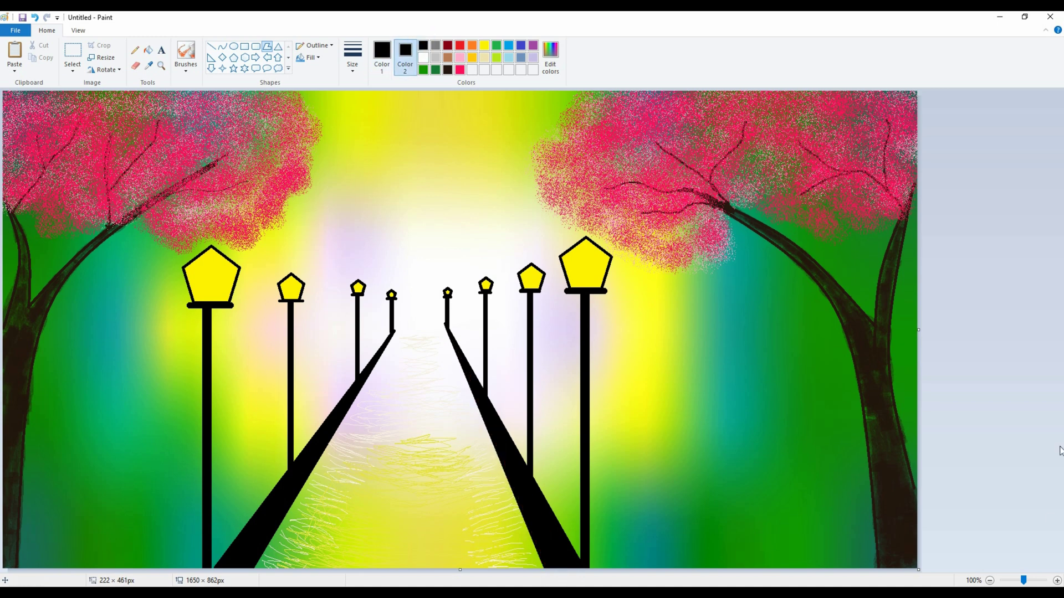
pyautogui.click(1023, 386)
# Scribble thin green bark texture lines with the Pencil along the left and right tree trunks
pyautogui.click(135, 50)
pyautogui.click(423, 69)
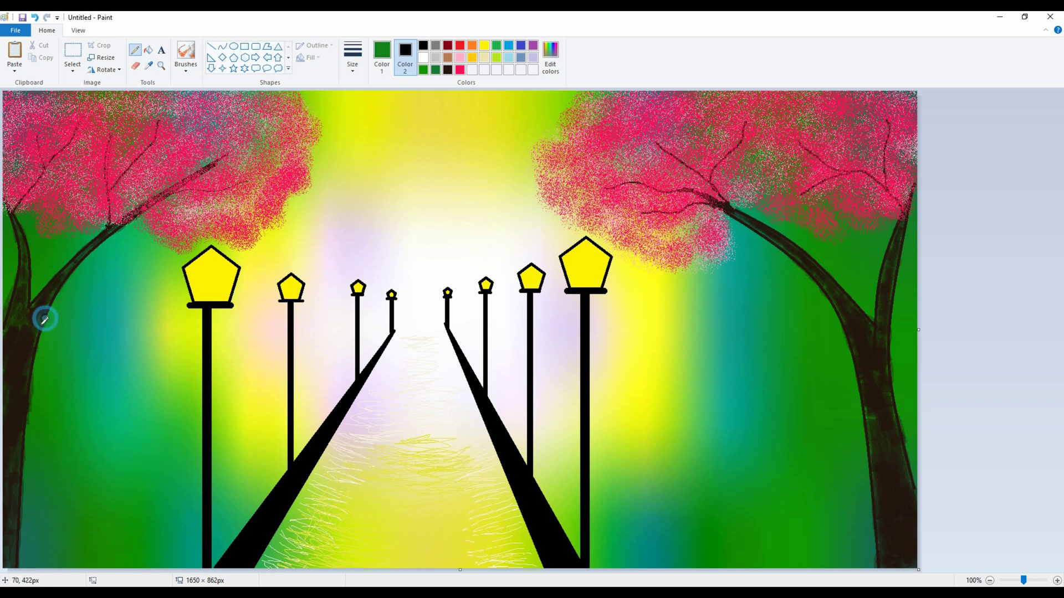
pyautogui.moveTo(18, 539)
pyautogui.mouseDown()
pyautogui.moveTo(17, 447)
pyautogui.moveTo(6, 544)
pyautogui.mouseUp()
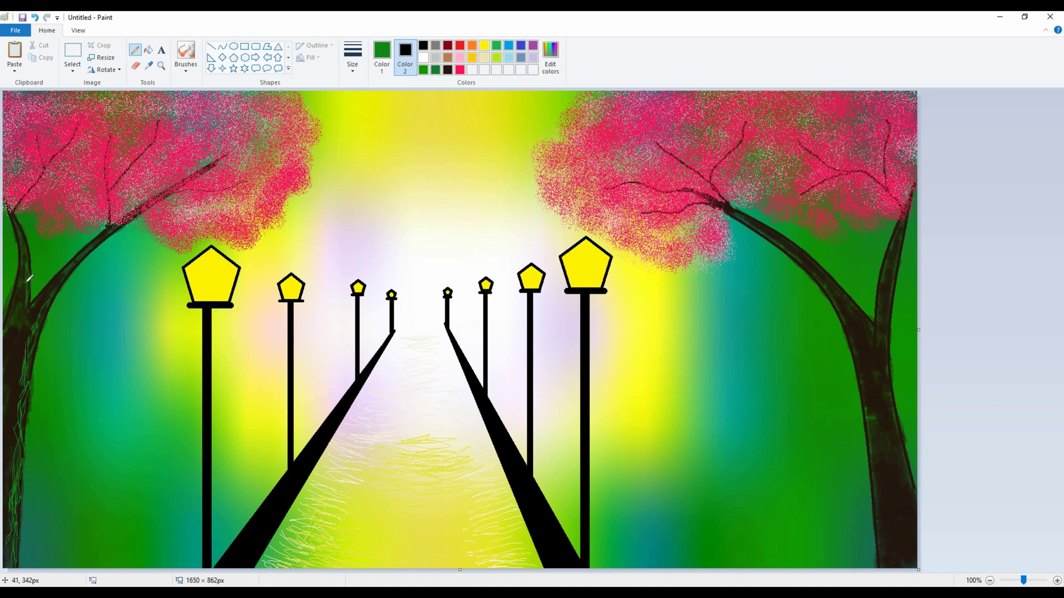
pyautogui.moveTo(26, 345)
pyautogui.mouseDown()
pyautogui.moveTo(21, 427)
pyautogui.moveTo(7, 461)
pyautogui.moveTo(6, 513)
pyautogui.mouseUp()
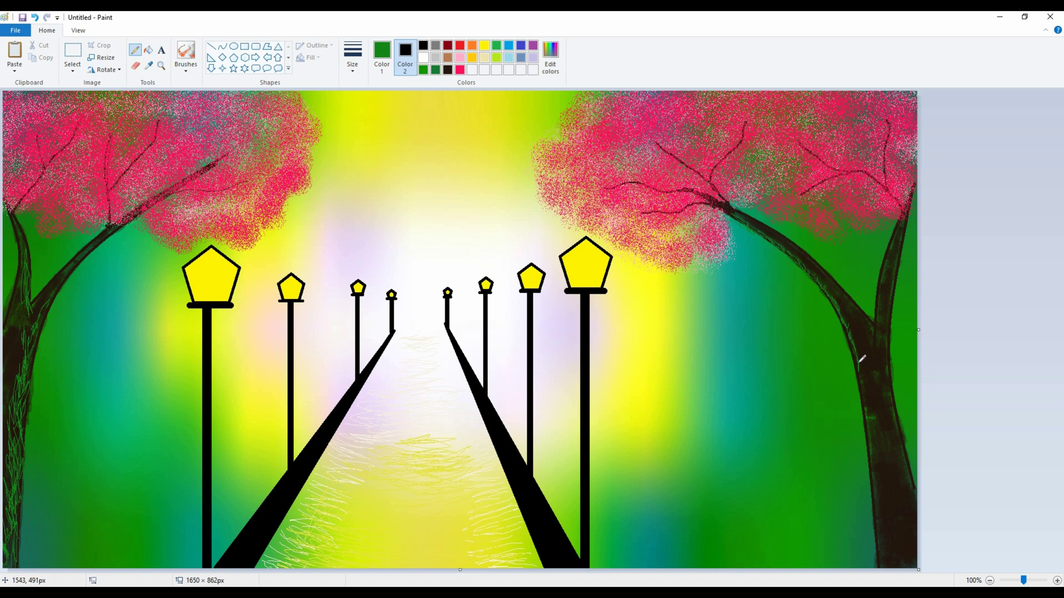
pyautogui.moveTo(877, 484)
pyautogui.mouseDown()
pyautogui.moveTo(888, 566)
pyautogui.moveTo(882, 510)
pyautogui.moveTo(906, 557)
pyautogui.moveTo(870, 424)
pyautogui.moveTo(898, 538)
pyautogui.mouseUp()
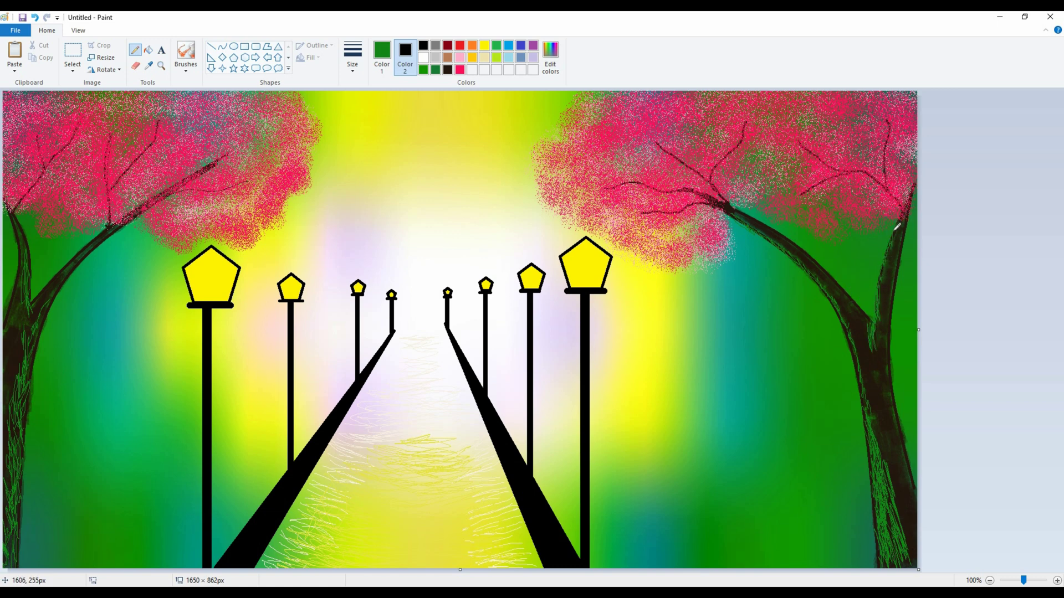
# Set the primary color to the custom dark brown for the Pencil
pyautogui.click(381, 56)
pyautogui.click(447, 69)
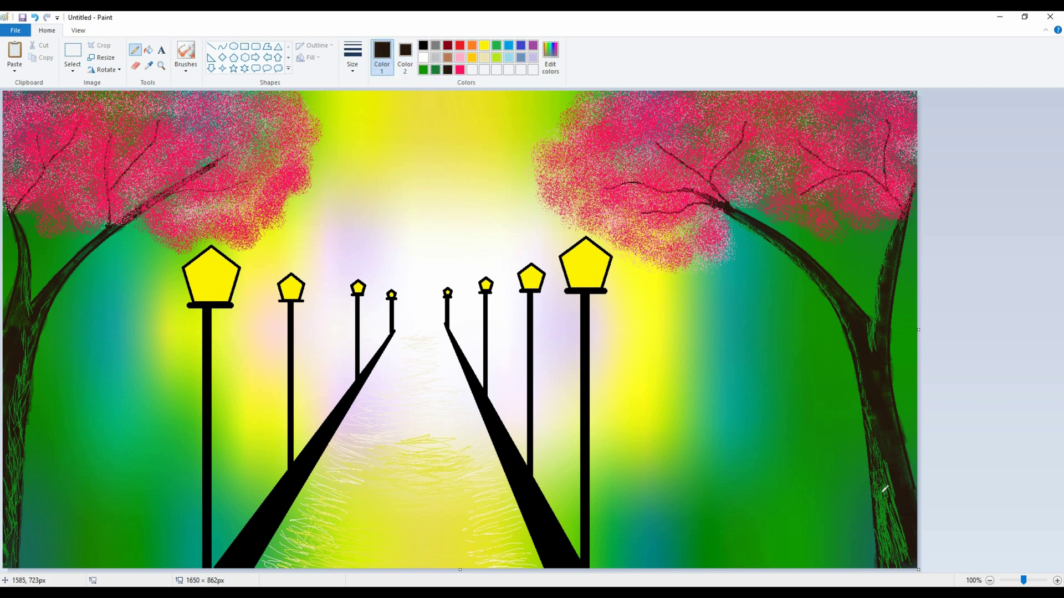